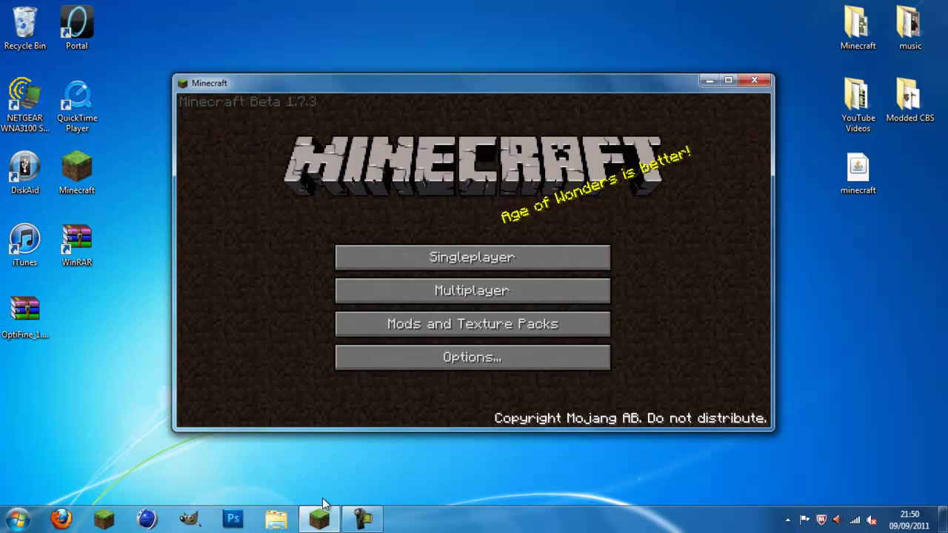
Load the singleplayer world OMG WINDMILLS in Minecraft.
click(482, 257)
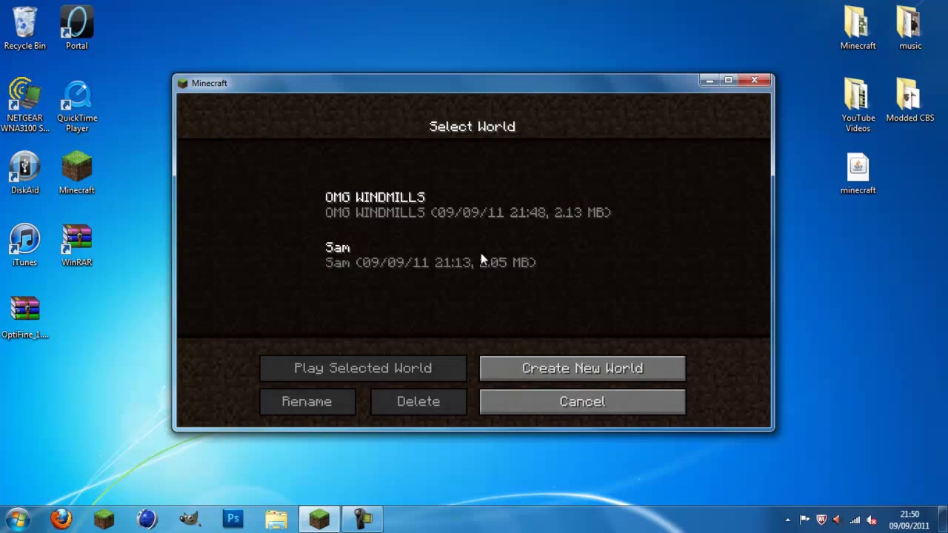
click(385, 233)
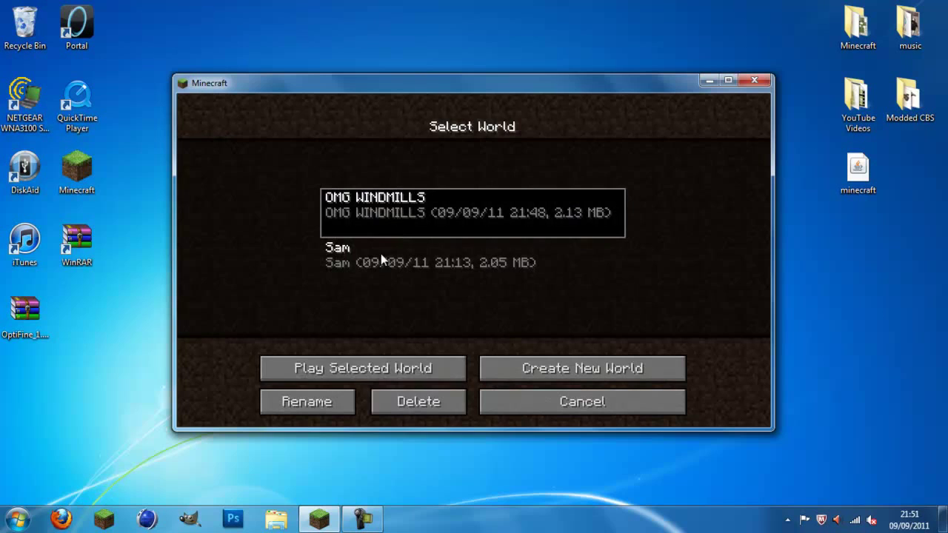
click(357, 369)
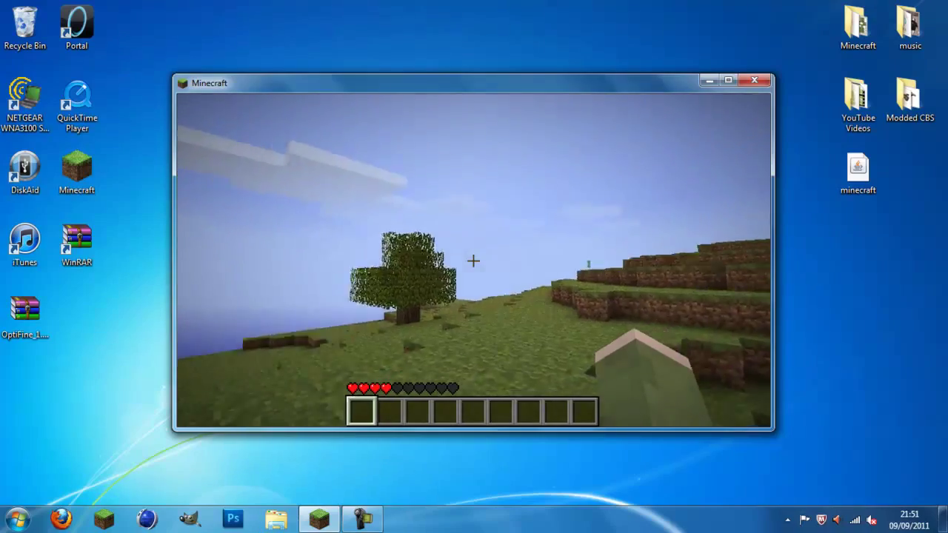
Walk across the grassland towards the creeper and check the frame rate in the debug overlay on the way.
key(w)
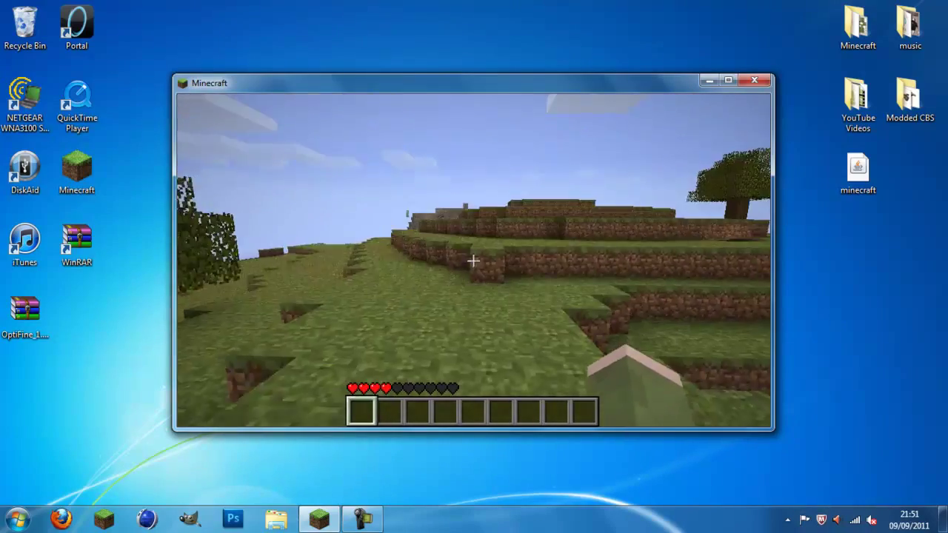
key(w)
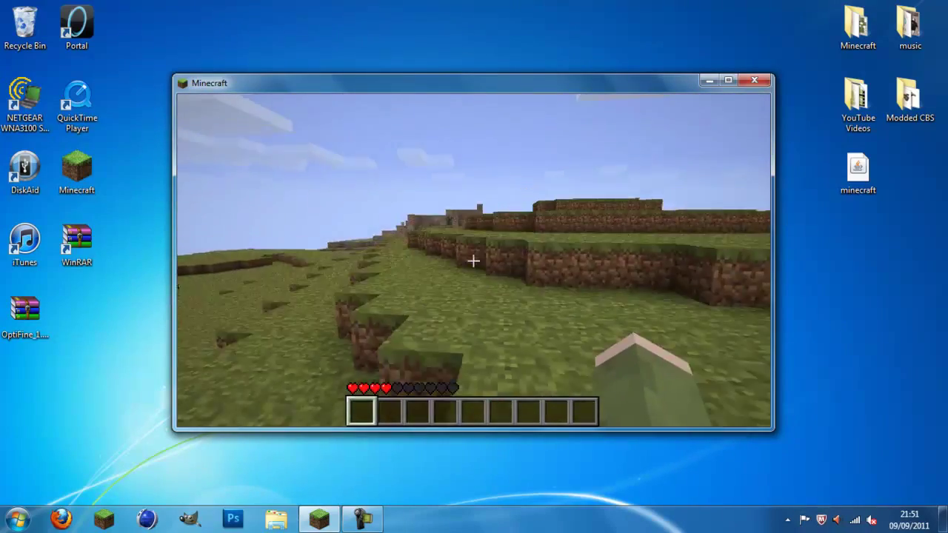
key(w)
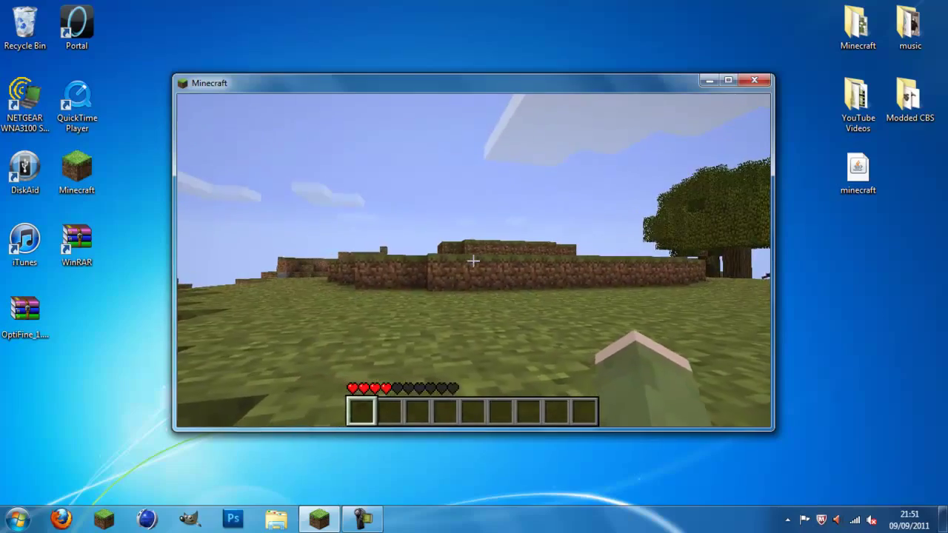
key(F3)
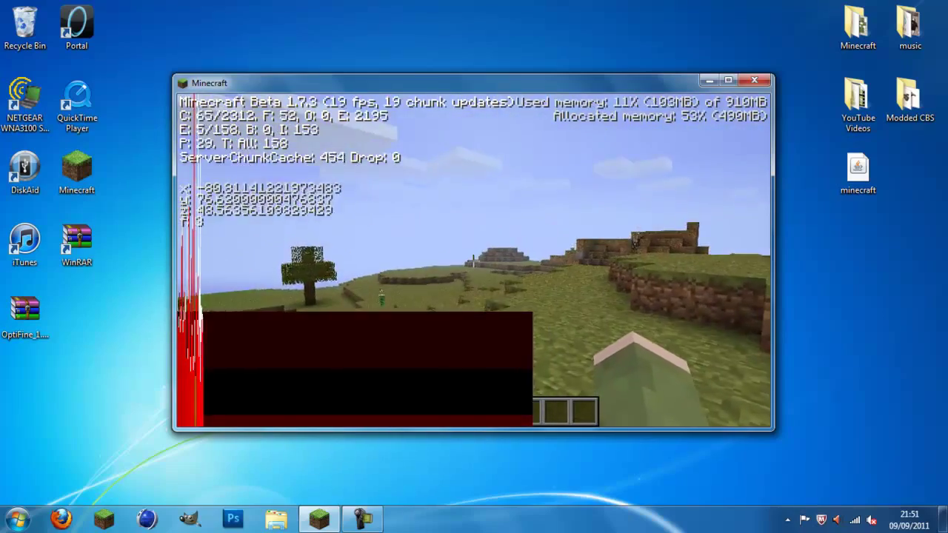
key(F3)
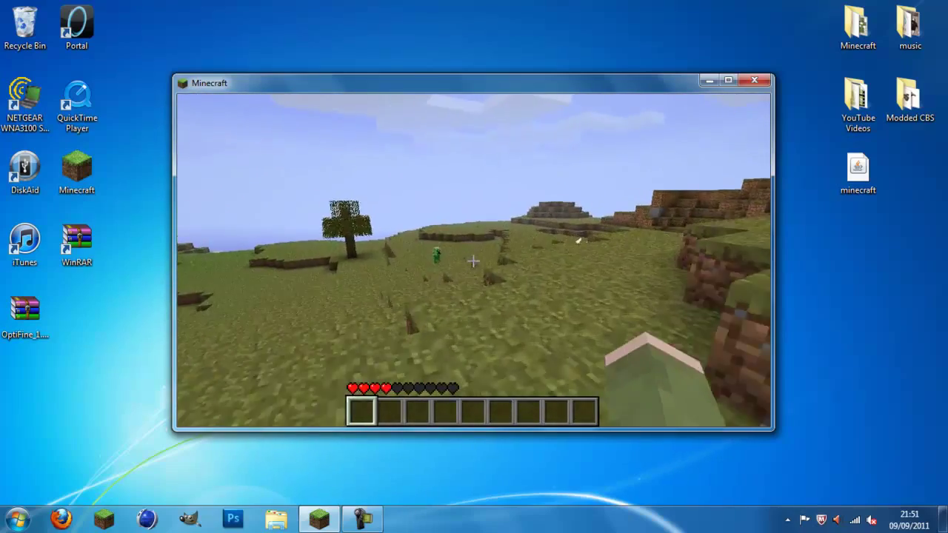
key(w)
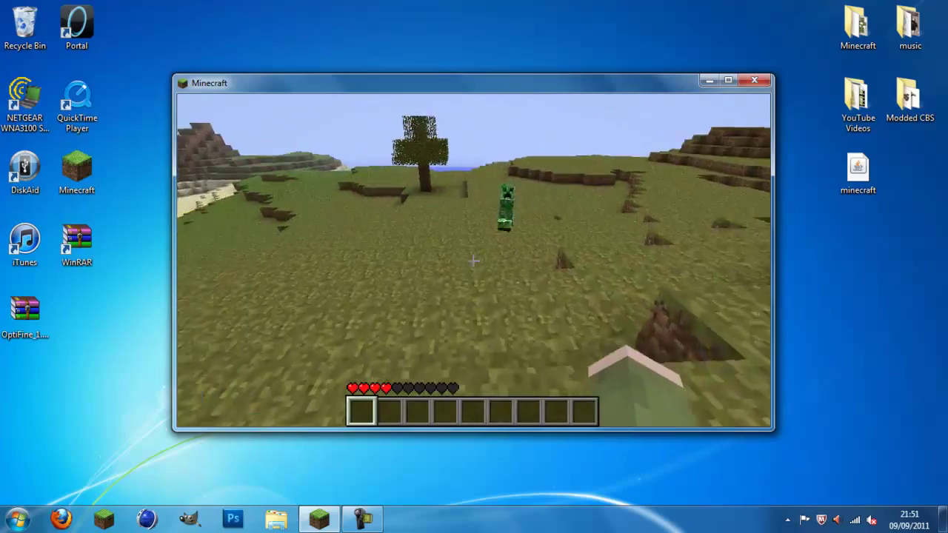
key(w)
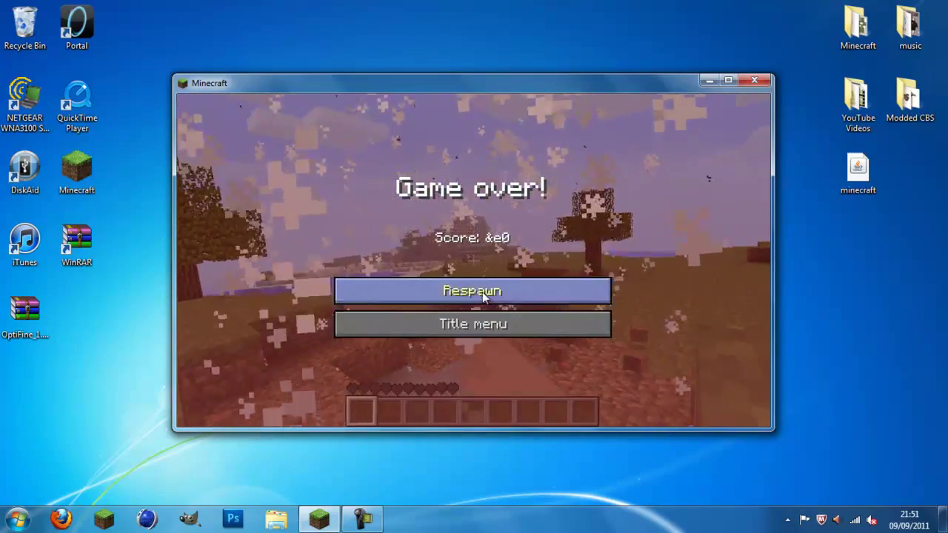
Respawn the character, leave the world with its chunks saved, and close the game.
click(482, 290)
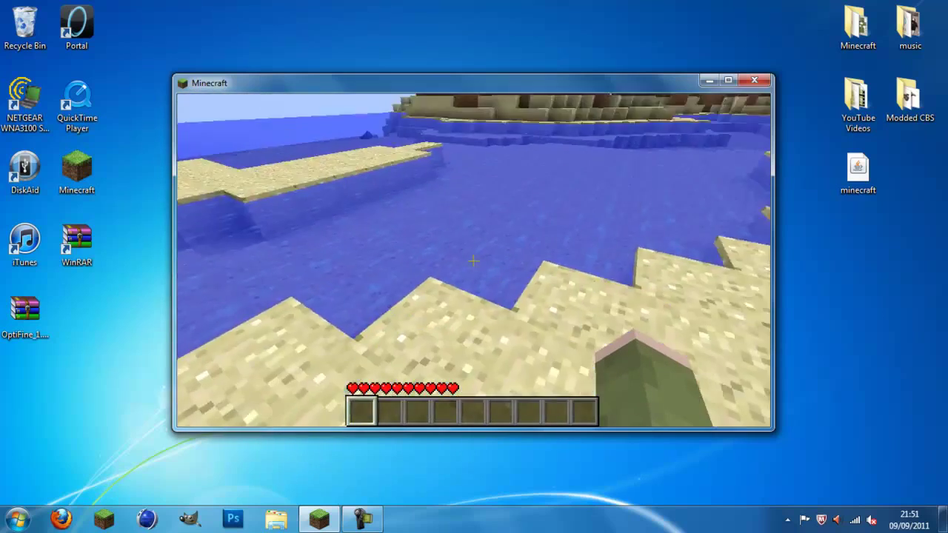
key(Escape)
click(347, 330)
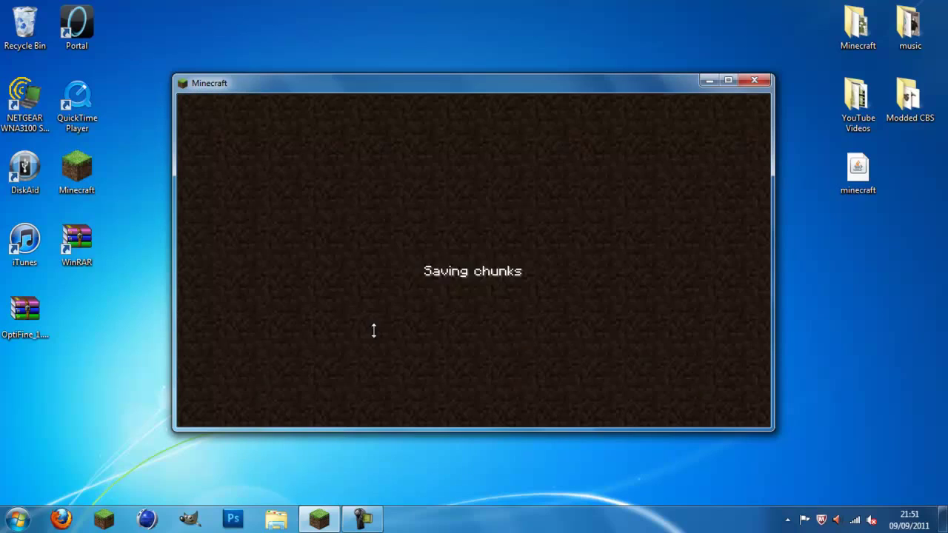
click(751, 80)
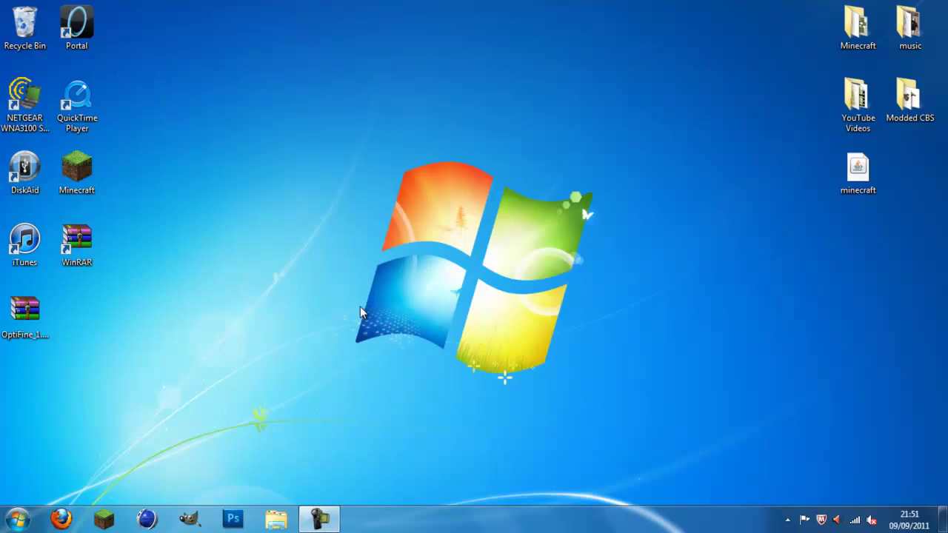
Switch to Firefox, search Google for optifine and open the Minecraft Forum topic on OptiFine HD_G.
click(62, 519)
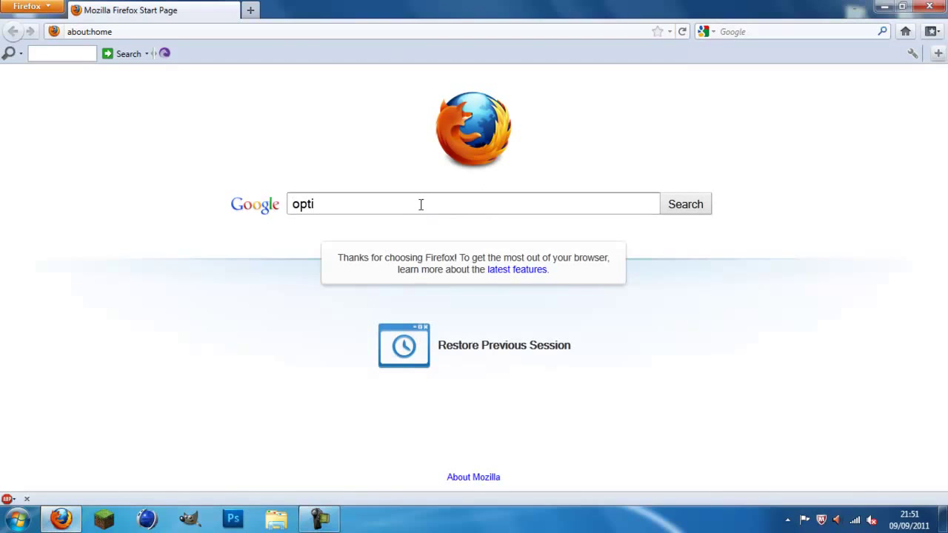
text(ine)
key(Return)
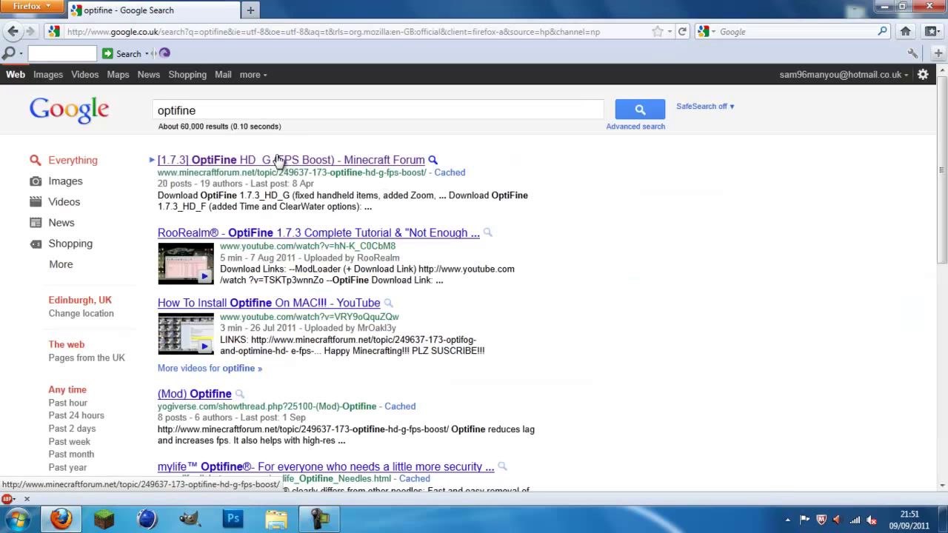
click(278, 161)
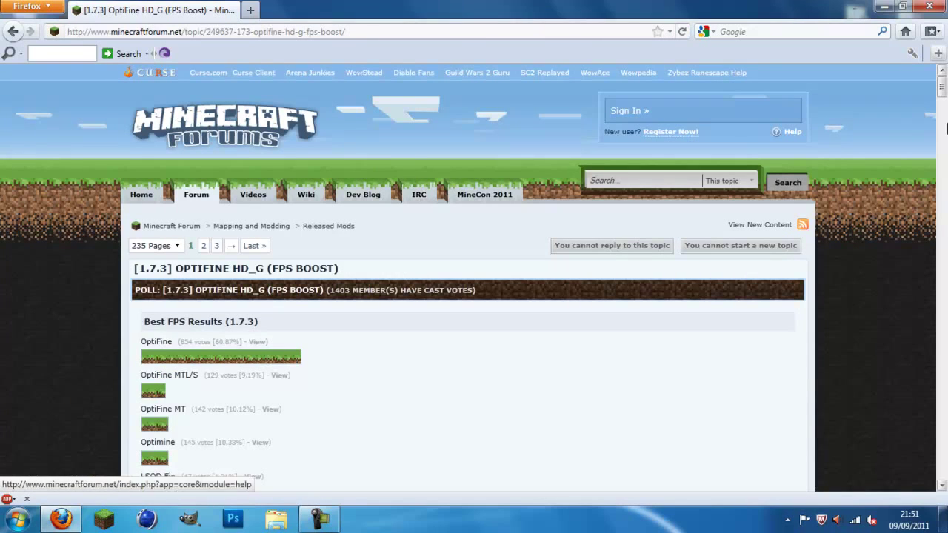
View the first download page for OptiFine 1.7.3_HD_S_G from the forum topic and return to the desktop.
drag(941, 86, 941, 96)
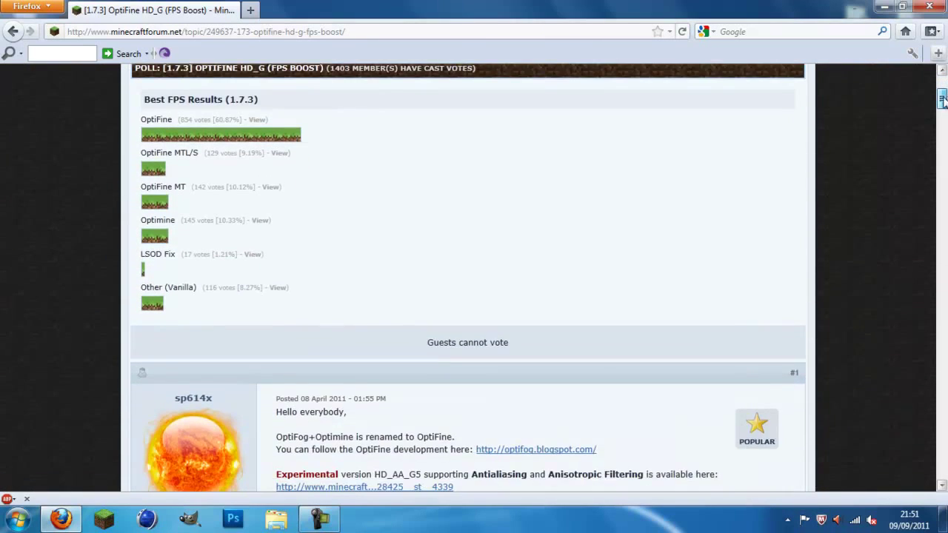
scroll(599, 176, down, 7)
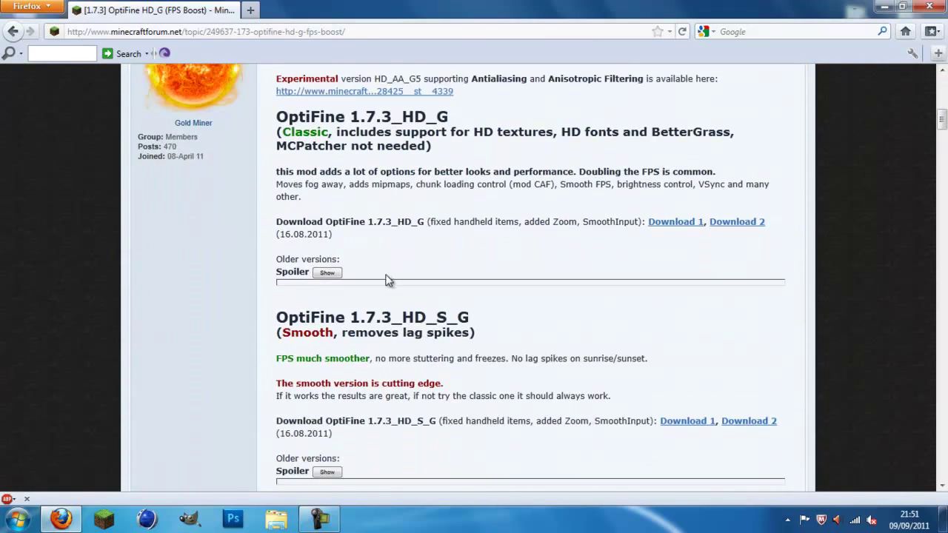
drag(279, 318, 467, 317)
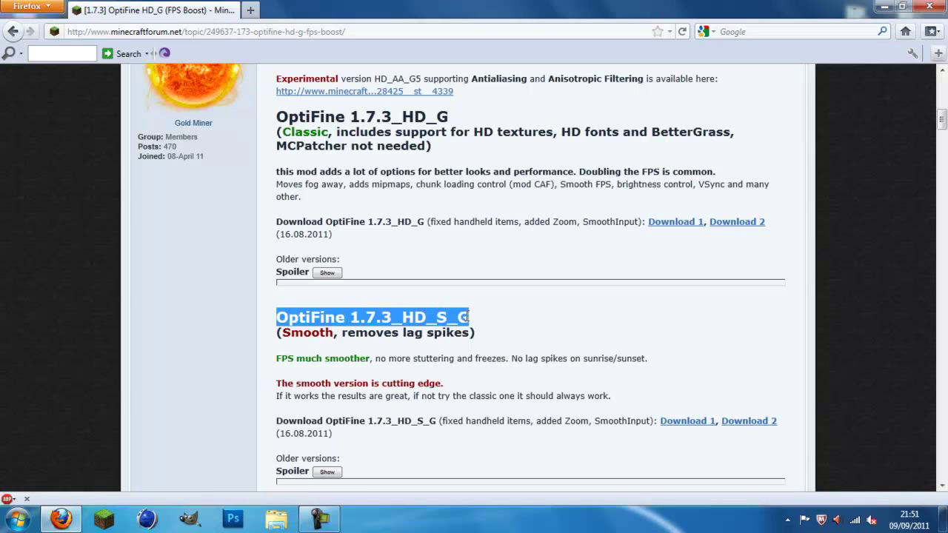
click(516, 319)
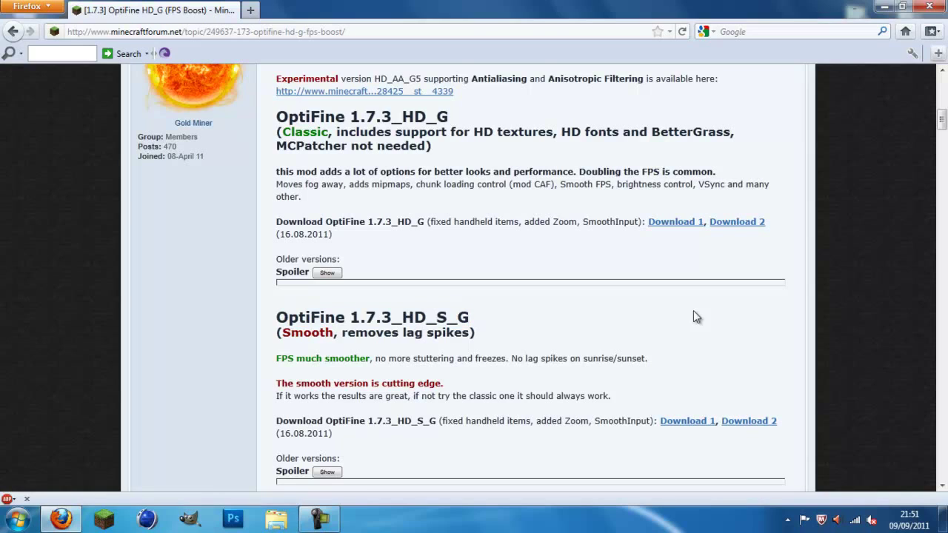
click(687, 420)
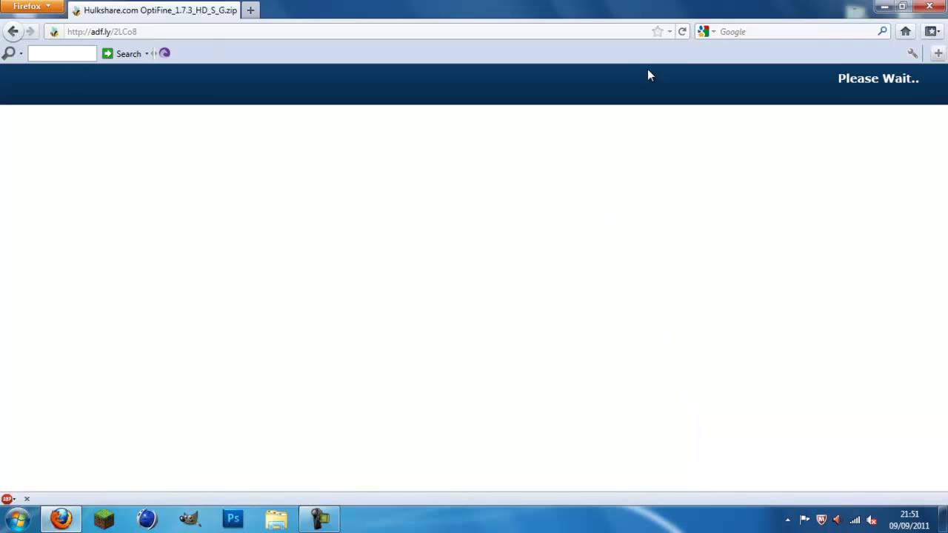
click(13, 31)
click(884, 6)
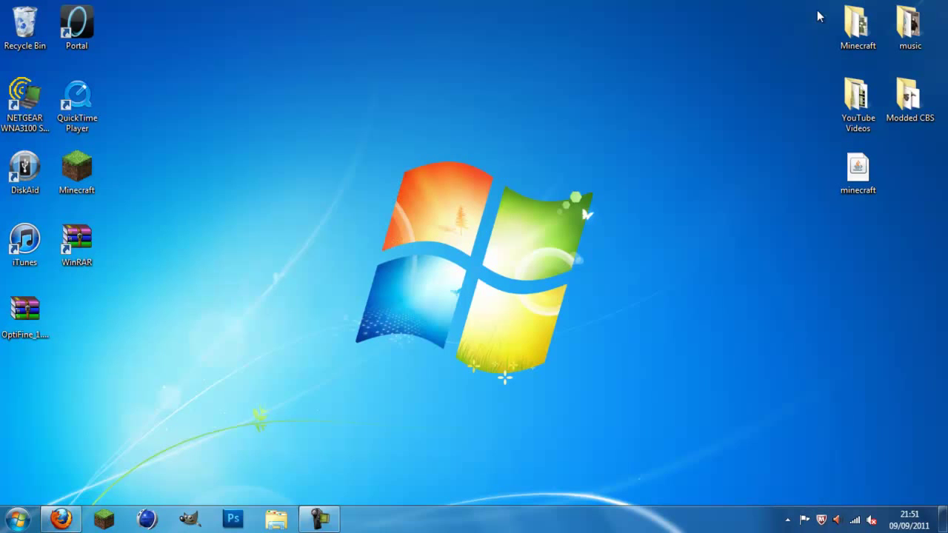
Move the OptiFine_1.7.3_HD_S_G archive on the desktop to the spot below the WinRAR shortcut.
drag(29, 294, 342, 222)
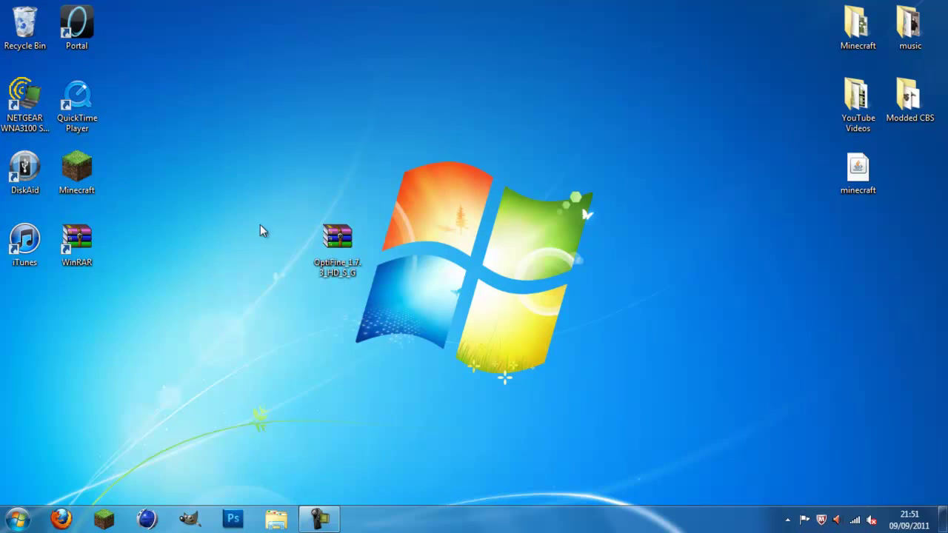
drag(348, 241, 88, 314)
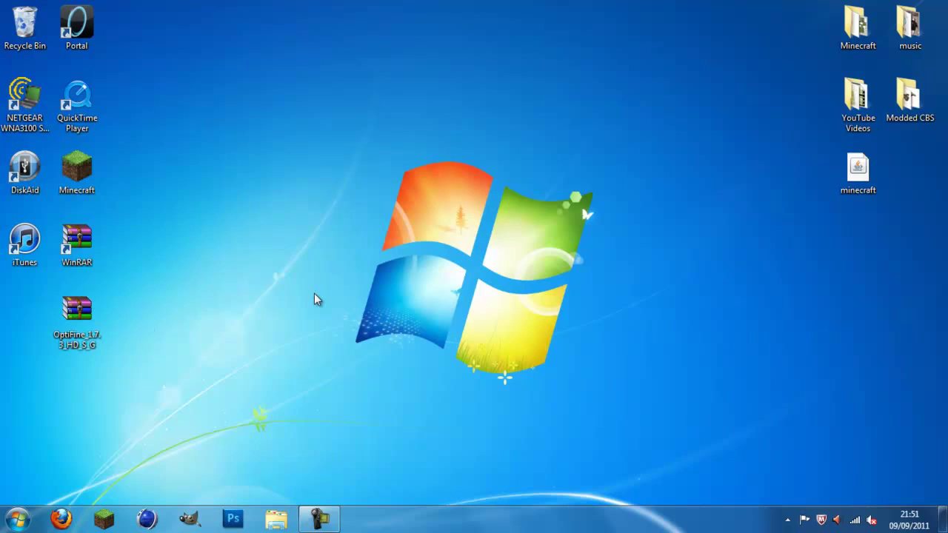
Open the Roaming application data folder by searching Windows for %appdata%.
click(7, 517)
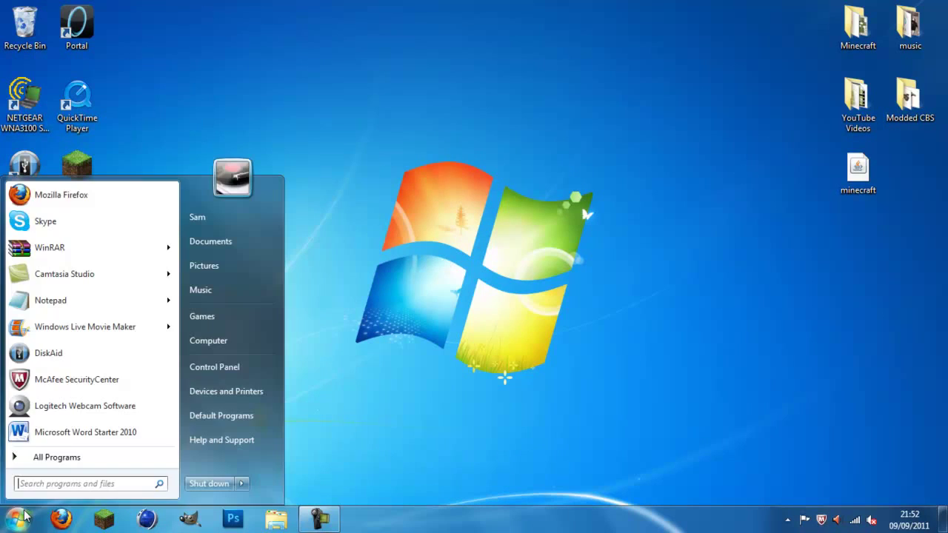
click(103, 483)
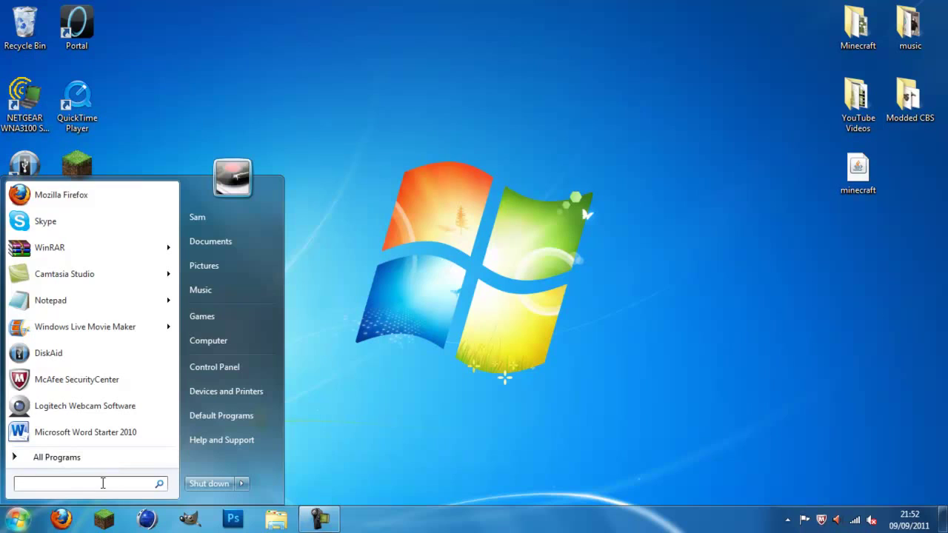
text(%a)
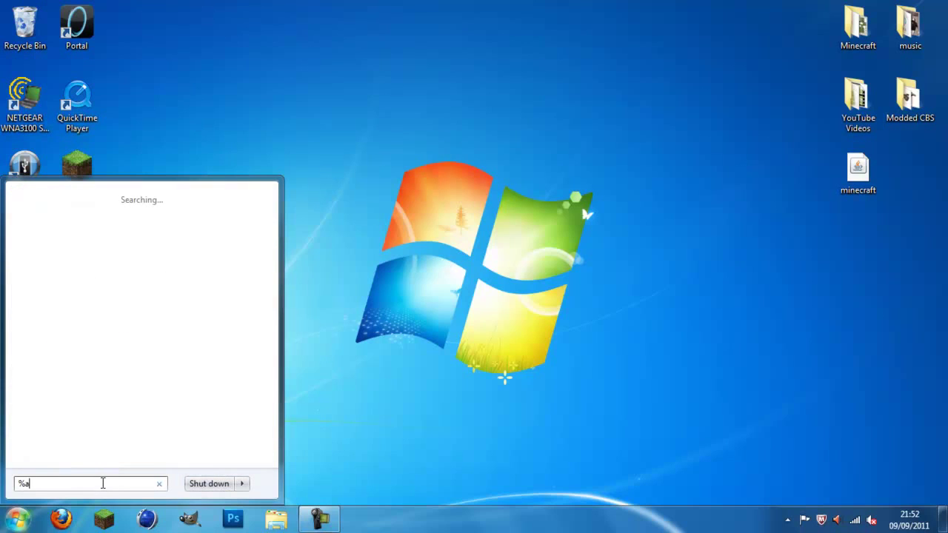
text(ppdata%)
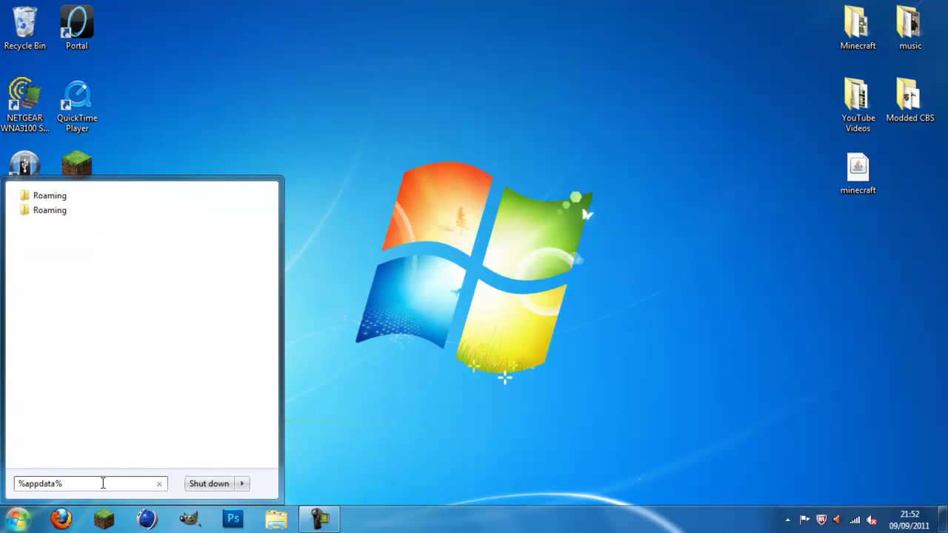
key(Return)
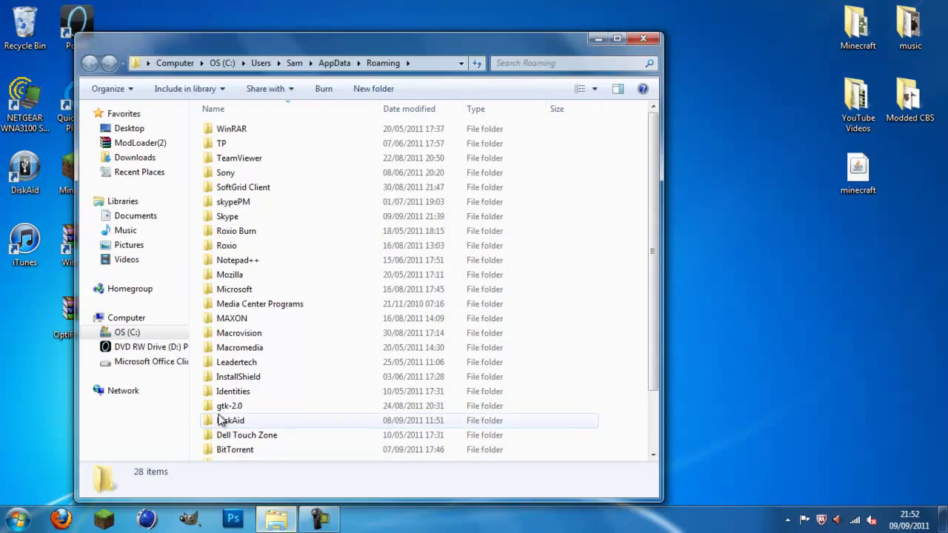
Go into the bin folder inside .minecraft.
drag(659, 164, 381, 423)
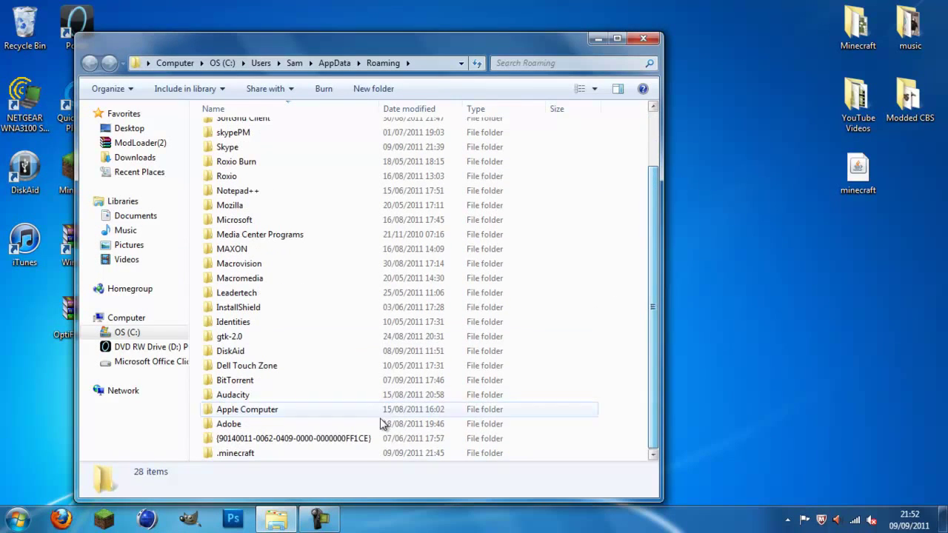
double_click(245, 453)
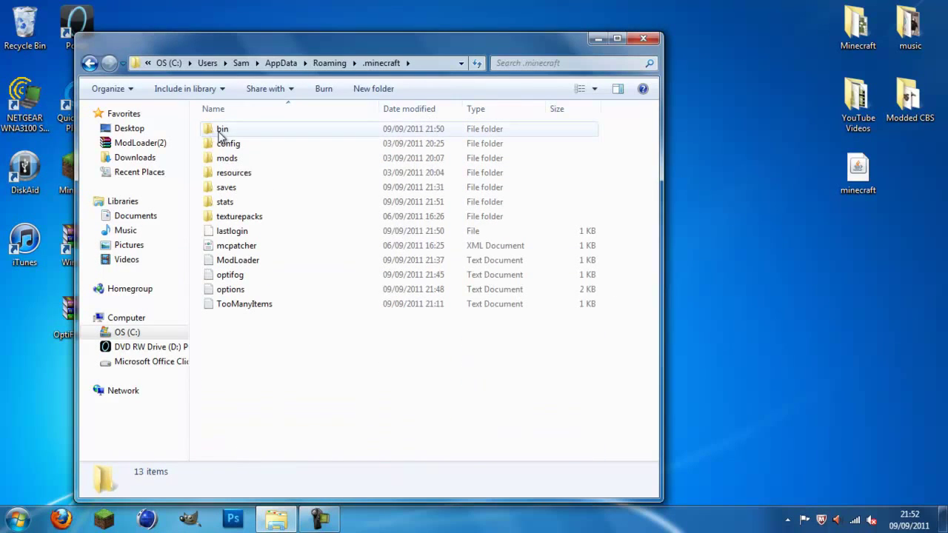
double_click(222, 130)
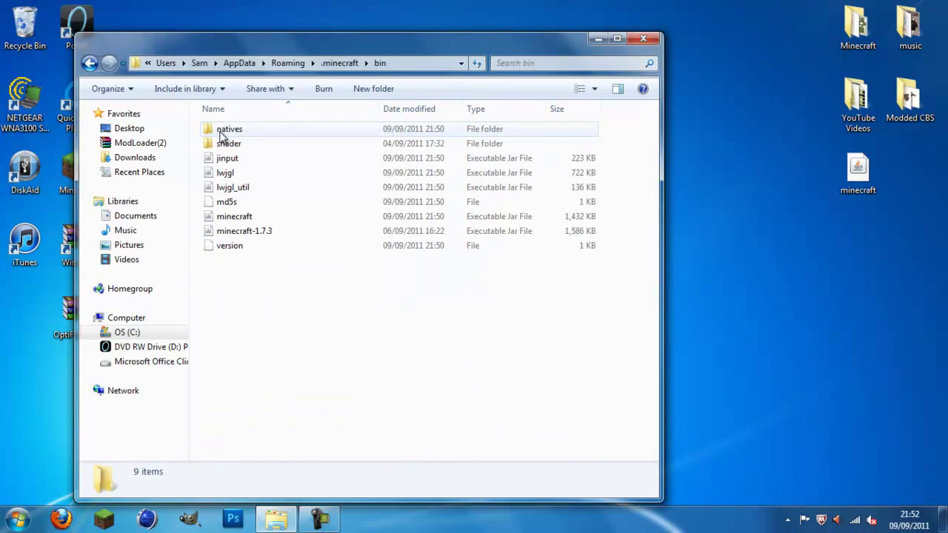
Open the minecraft jar file from the bin folder with WinRAR archiver and close the folder window behind it.
click(261, 222)
right_click(261, 222)
mouse_move(345, 290)
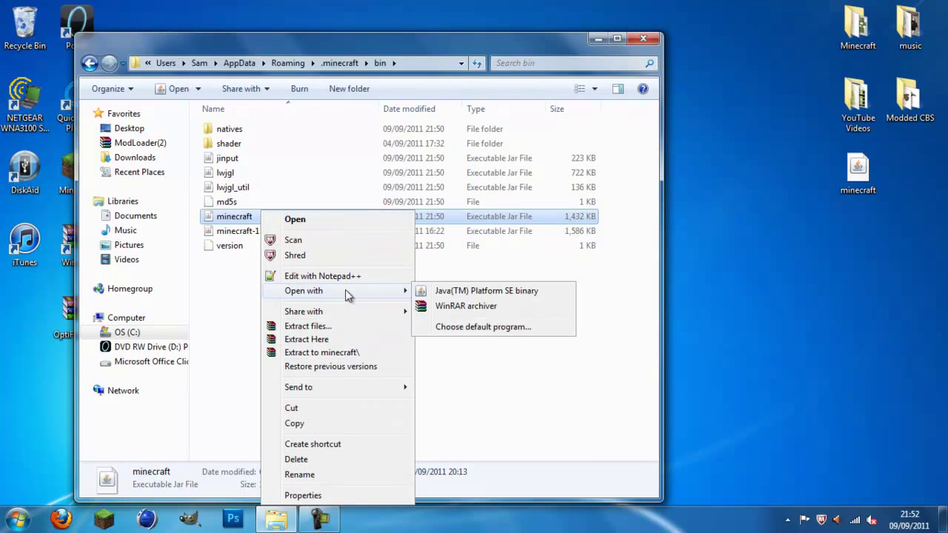
click(477, 305)
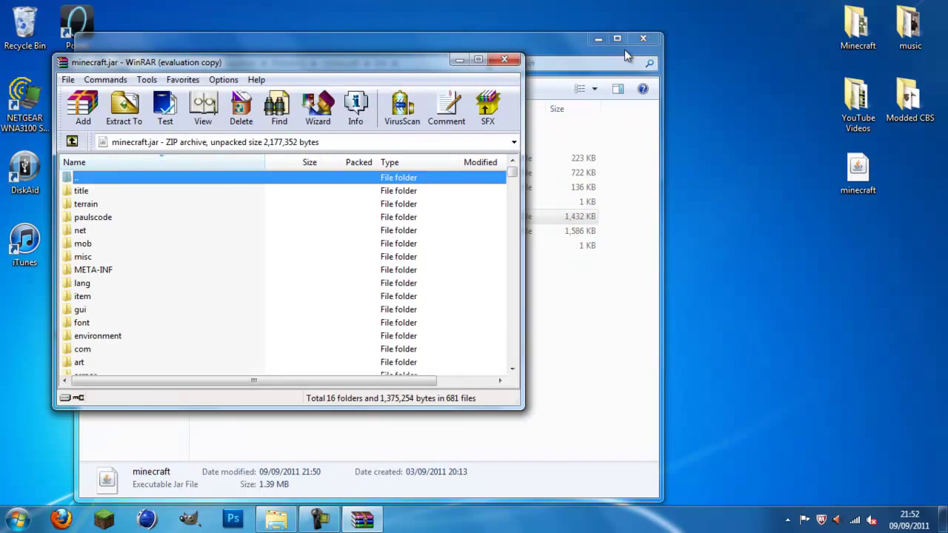
click(641, 37)
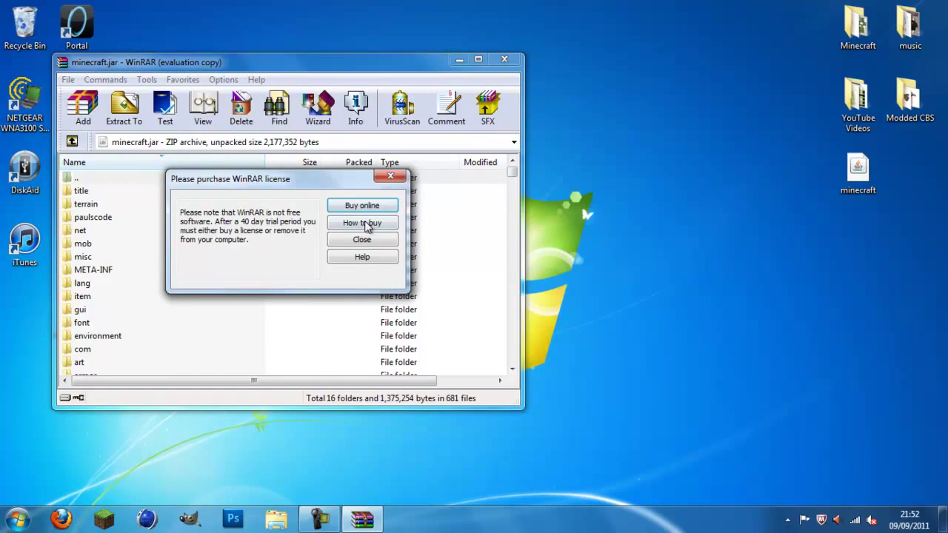
Dismiss the license reminders and open the OptiFine_1.7.3_HD_S_G archive from the desktop side by side with minecraft.jar.
click(368, 235)
drag(301, 63, 423, 51)
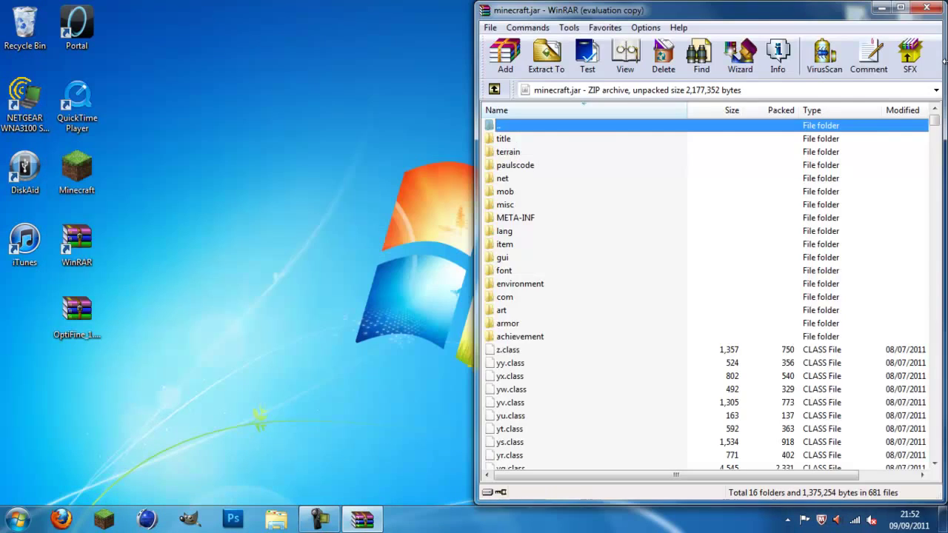
double_click(77, 311)
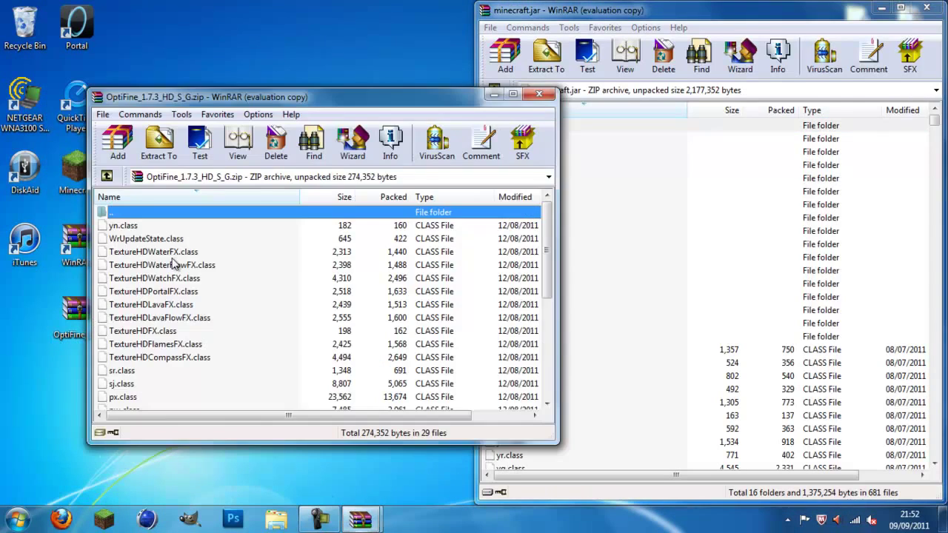
drag(378, 95, 3, 89)
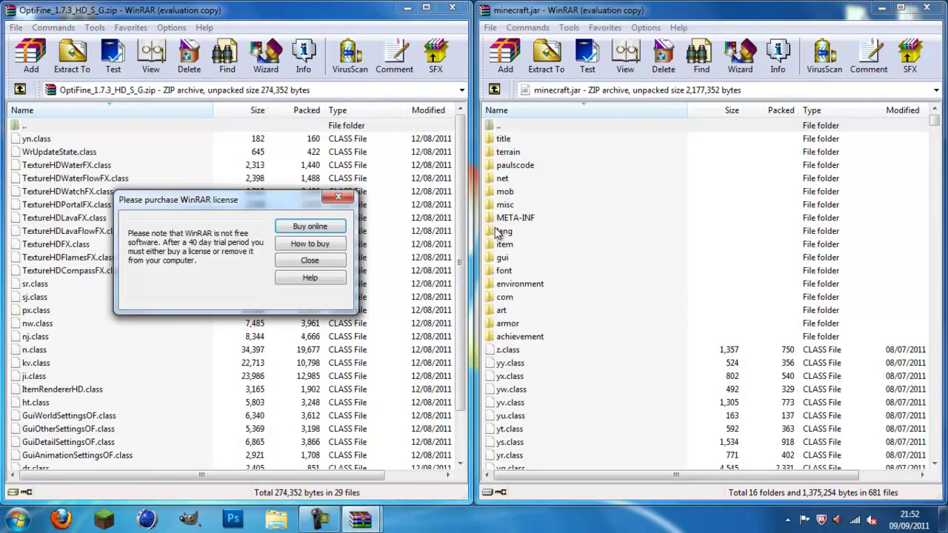
click(325, 264)
Delete the META-INF folder from minecraft.jar and confirm the deletion.
click(545, 222)
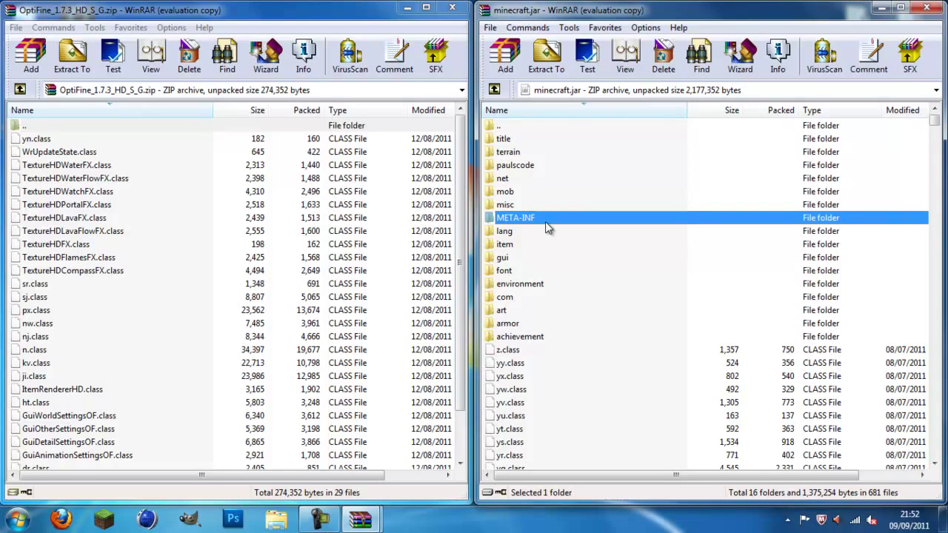
key(Delete)
key(Return)
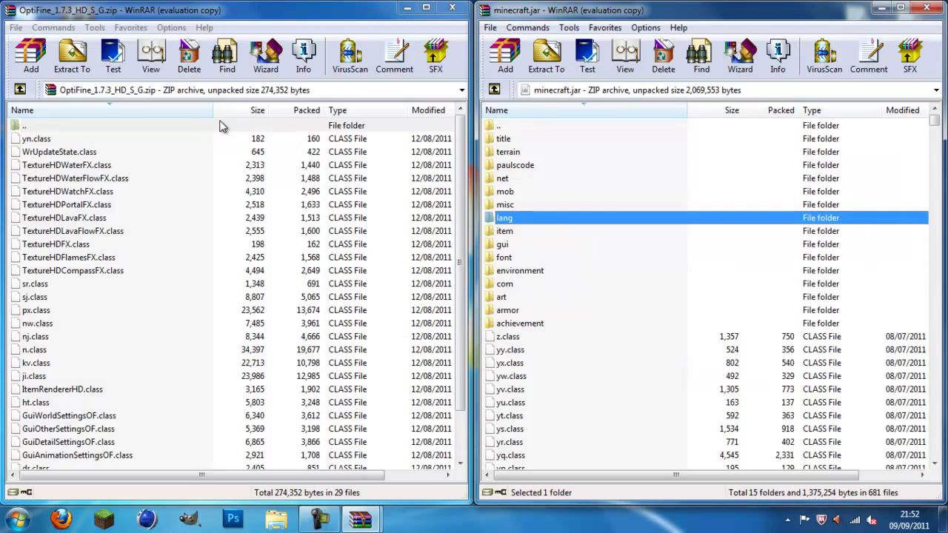
Copy all files from the OptiFine archive into minecraft.jar, using the Add and replace files update mode.
click(202, 137)
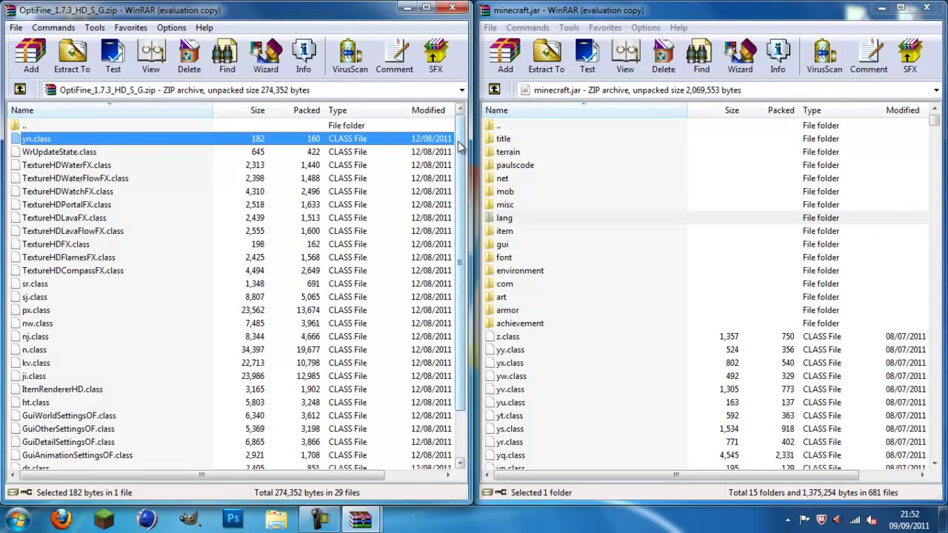
scroll(381, 296, down, 2)
key(ctrl+a)
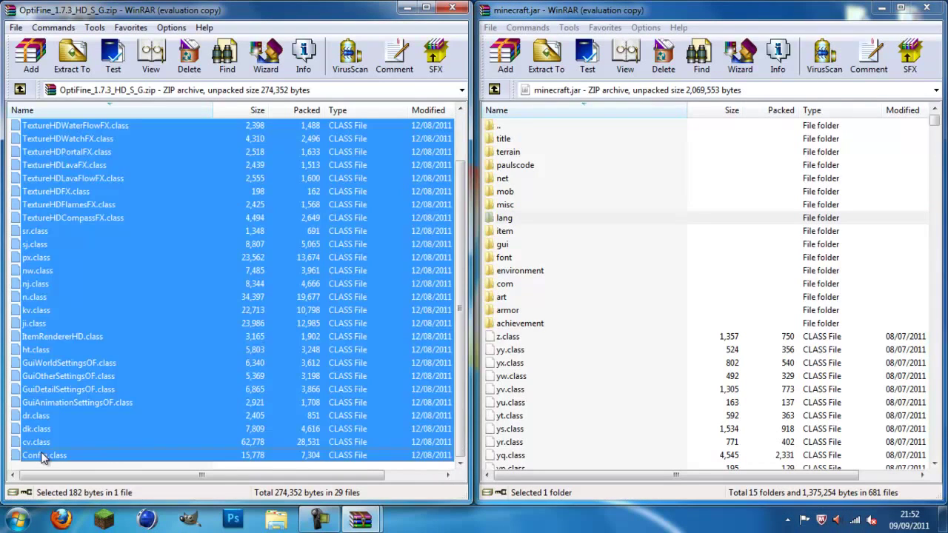
drag(42, 455, 543, 450)
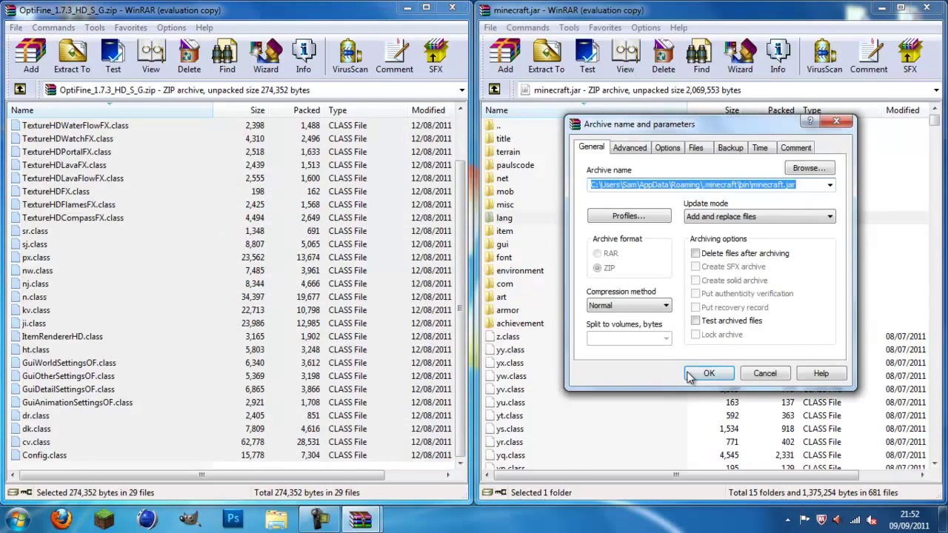
click(688, 373)
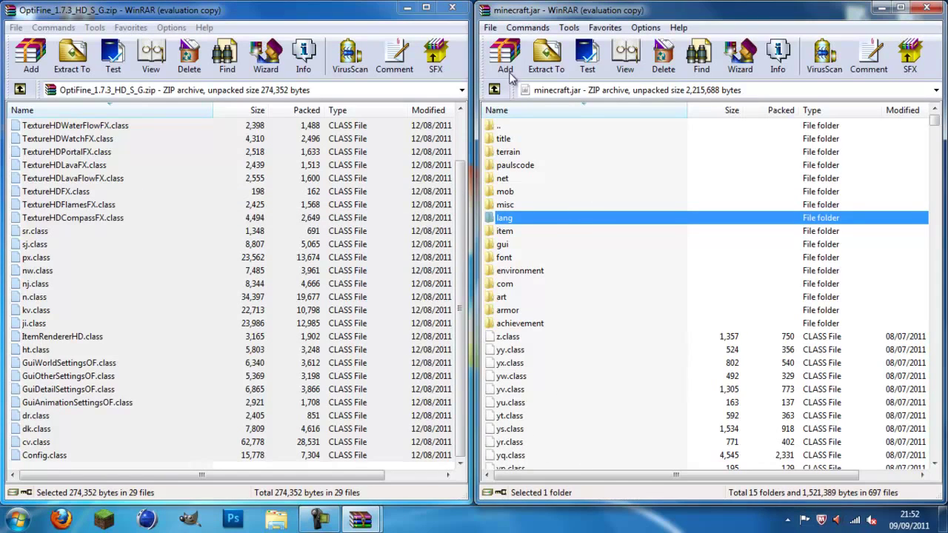
Close both archive windows and move the OptiFine archive on the desktop to the spot below iTunes.
click(925, 7)
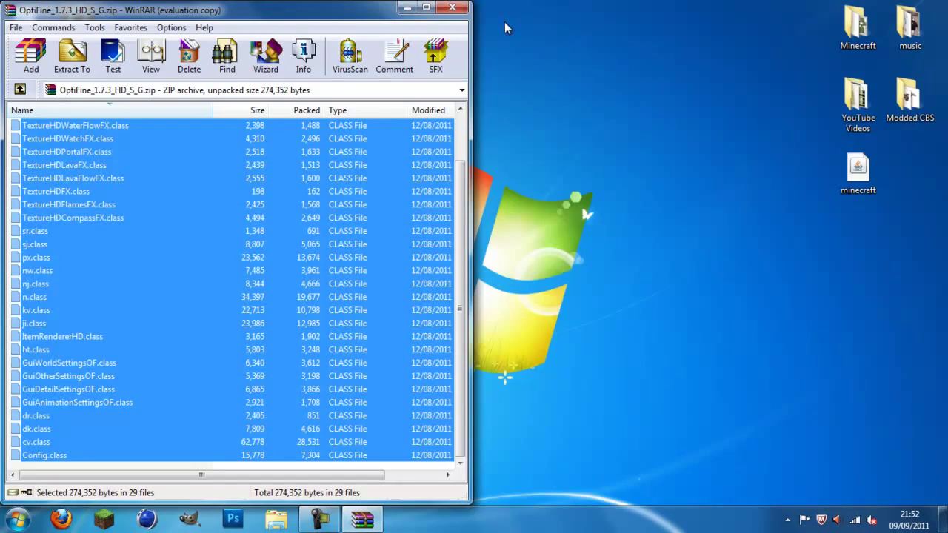
click(452, 9)
drag(77, 311, 25, 313)
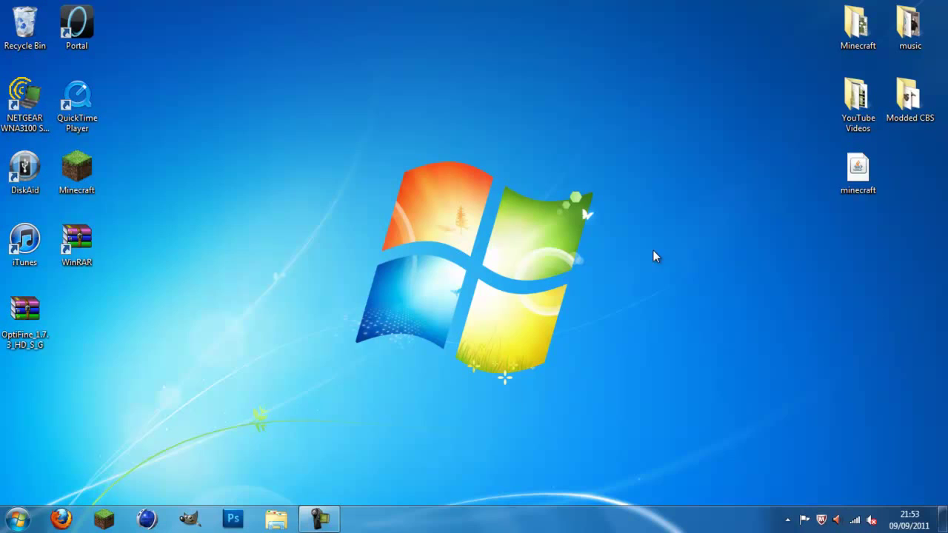
Start the Minecraft launcher and log in with the remembered account details.
click(103, 518)
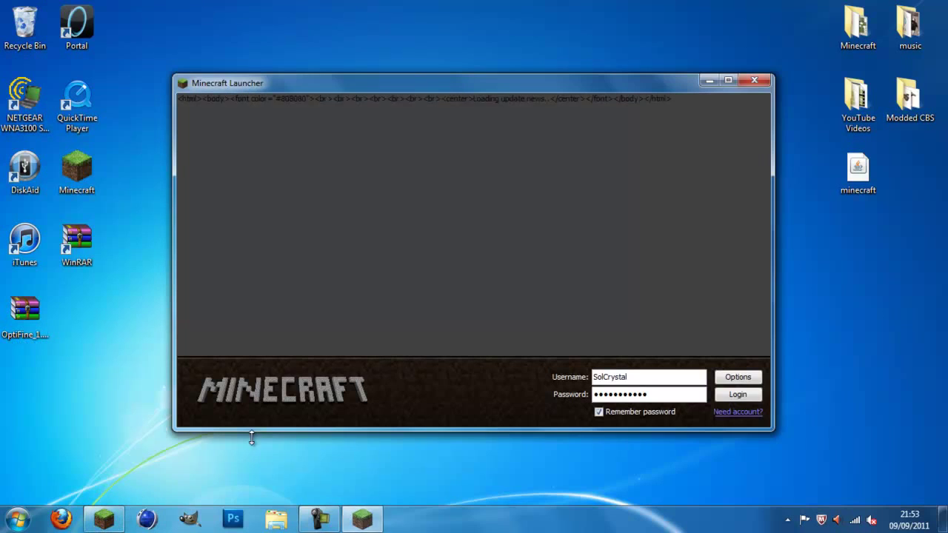
click(746, 397)
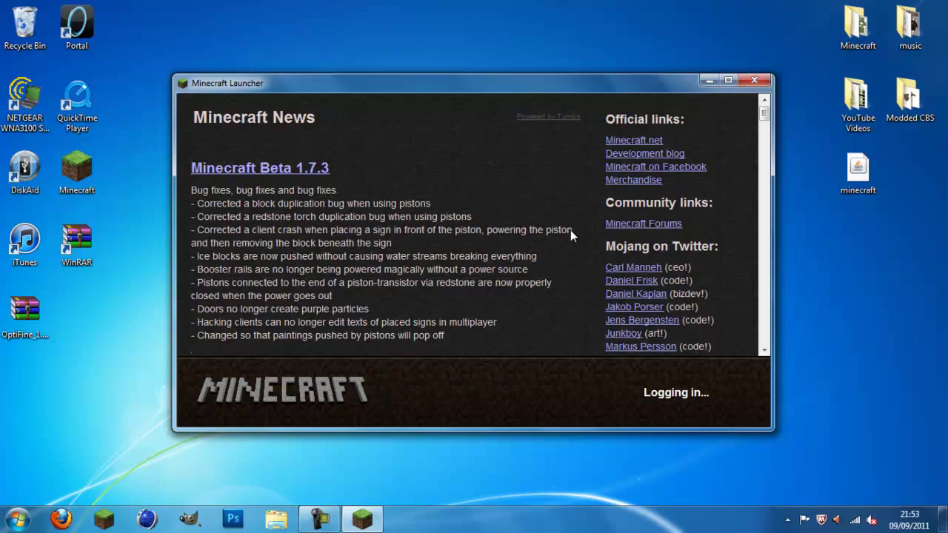
click(726, 400)
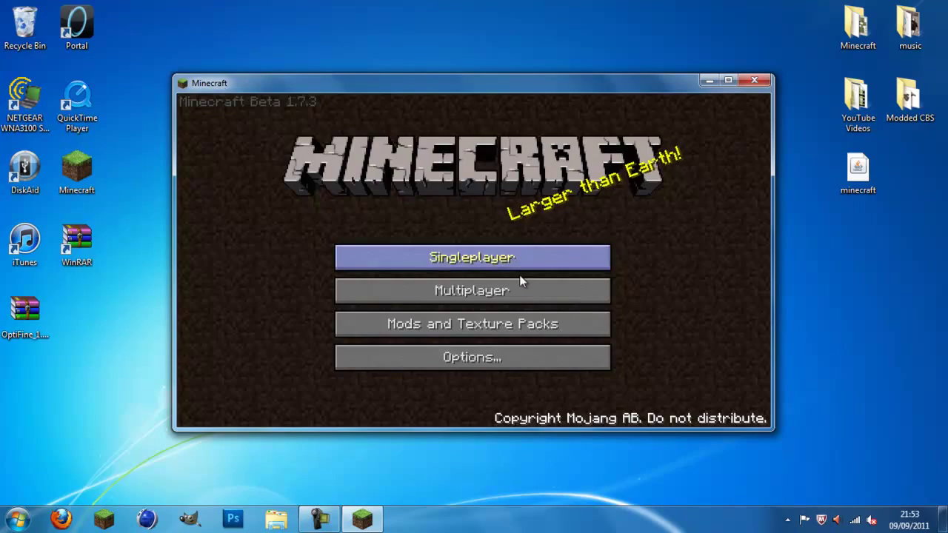
Load the singleplayer world OMG WINDMILLS.
click(520, 263)
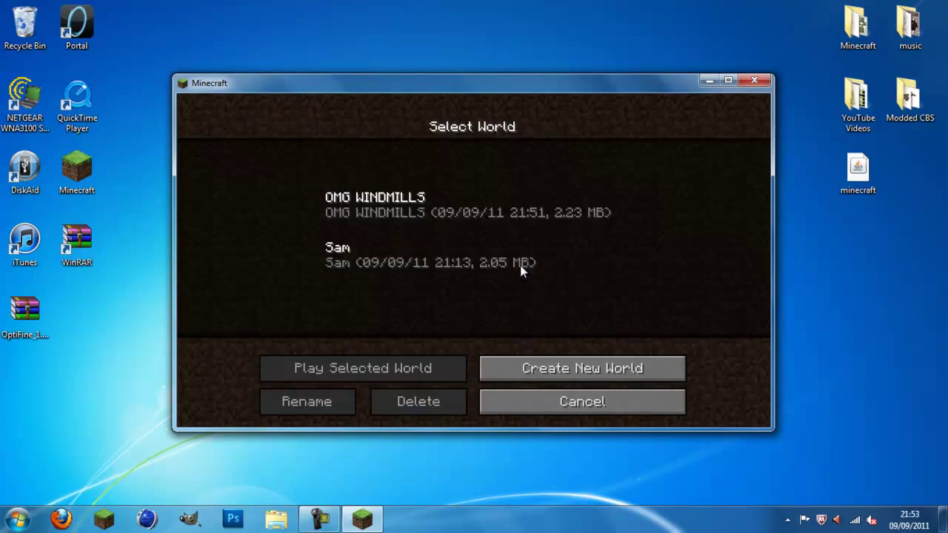
click(423, 225)
click(366, 360)
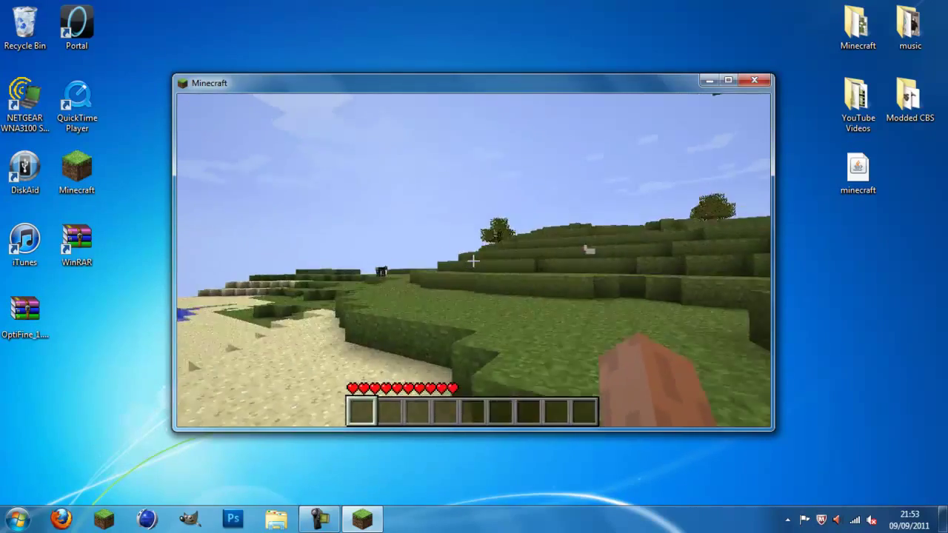
Check the frame rate in the debug overlay while walking forward, and hide the overlay again.
key(F3)
key(w)
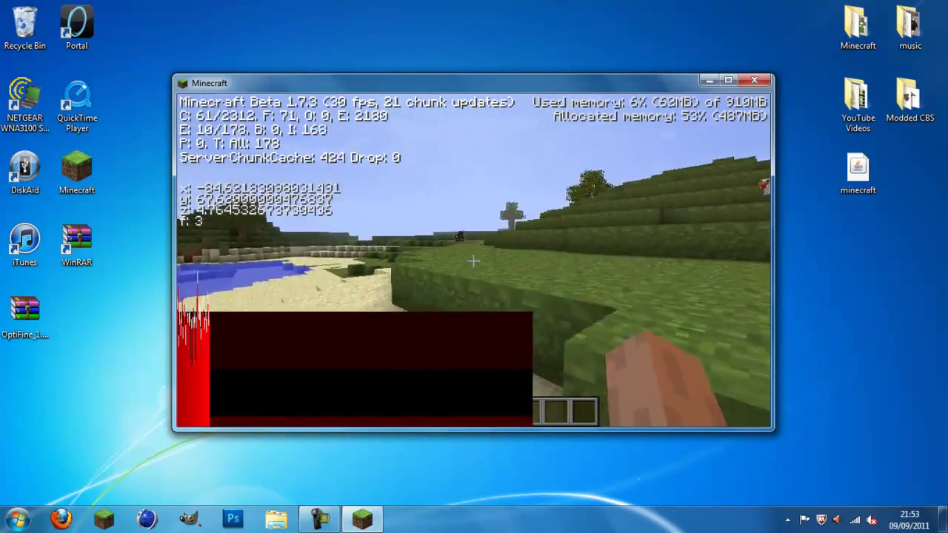
key(F3)
Open the video settings from the game menu and read the descriptions of options such as Graphics and View Bobbing.
key(Escape)
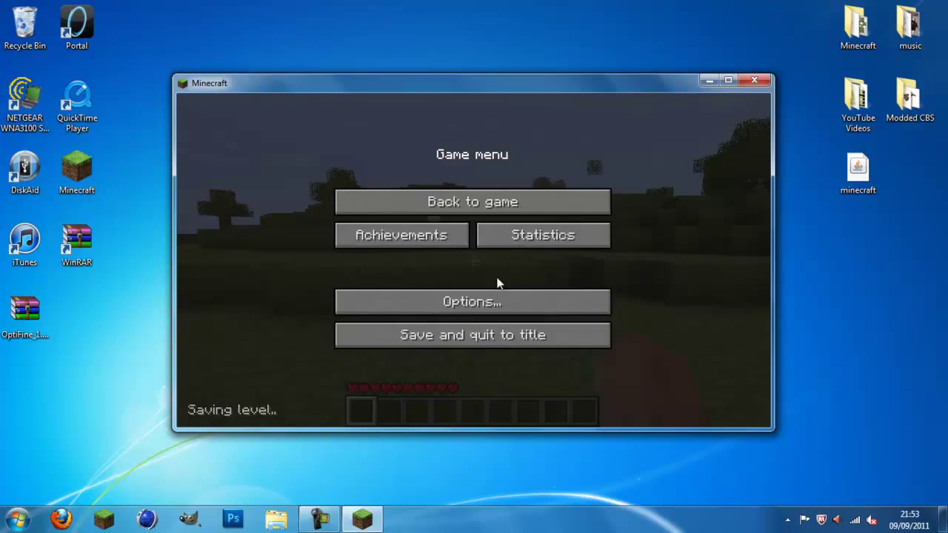
click(346, 301)
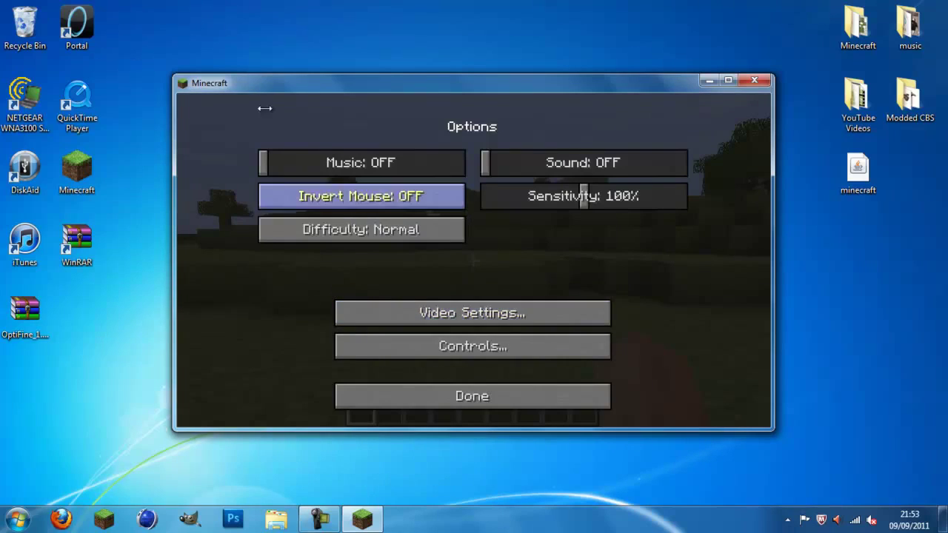
click(452, 314)
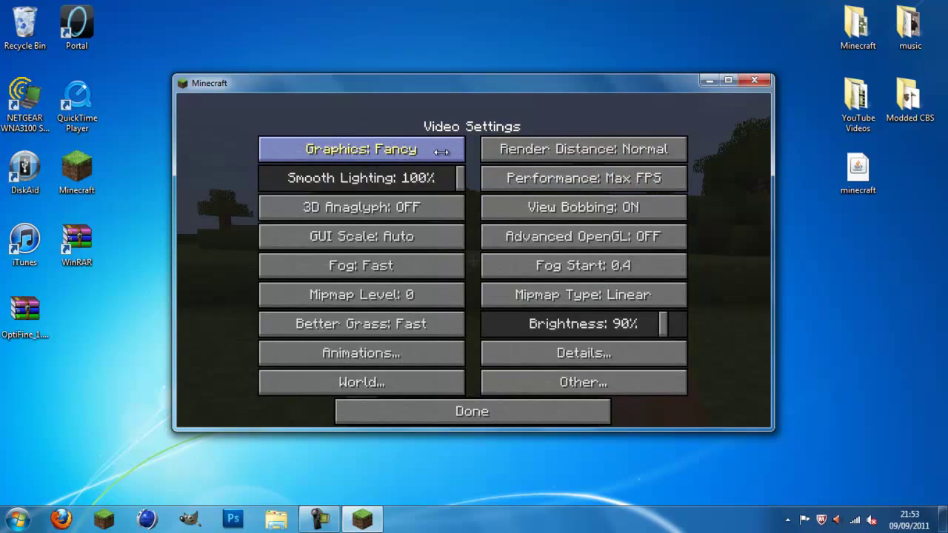
mouse_move(441, 151)
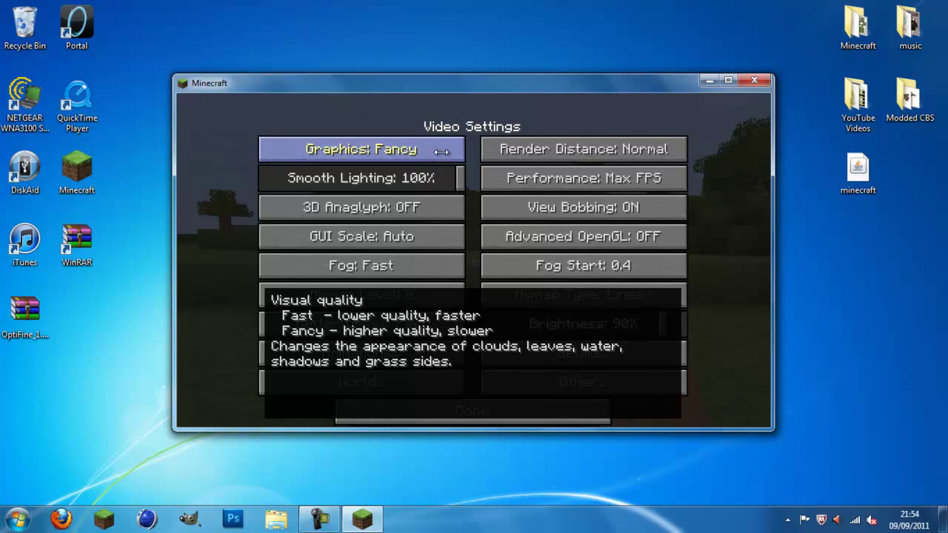
mouse_move(544, 150)
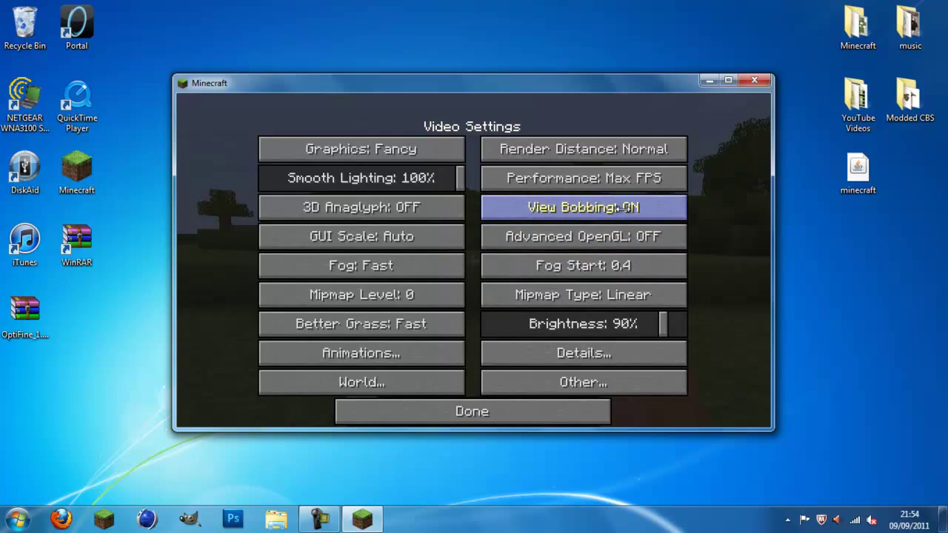
mouse_move(639, 208)
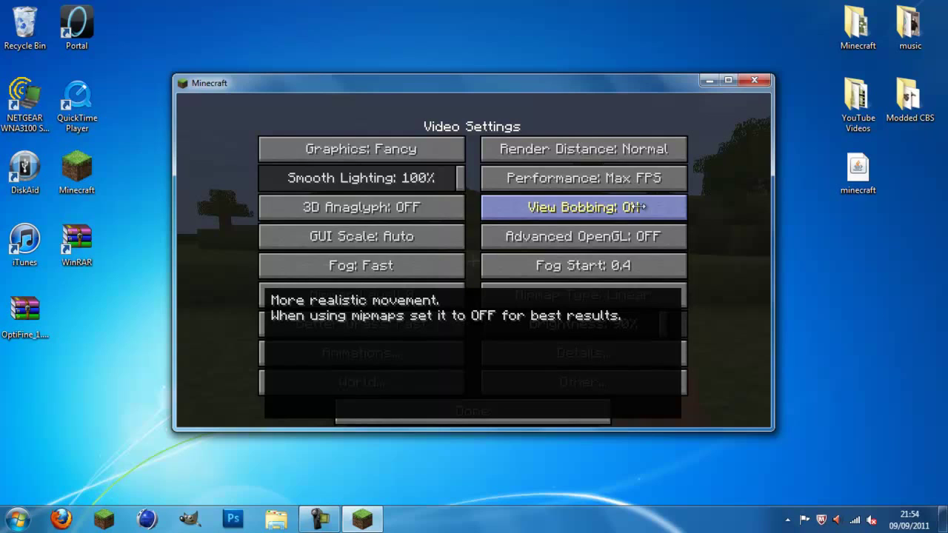
double_click(643, 267)
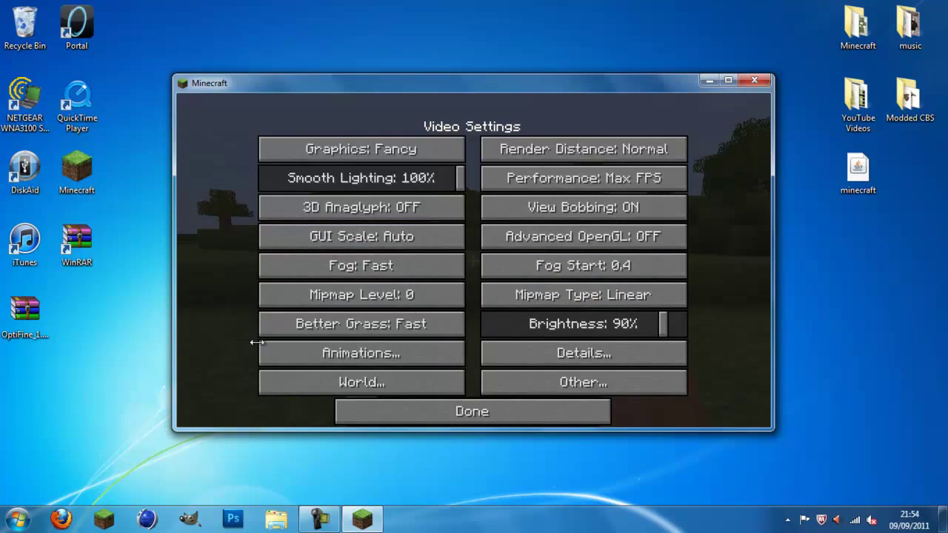
Cycle the Better Grass setting through Fancy and OFF, back to Fast.
click(354, 325)
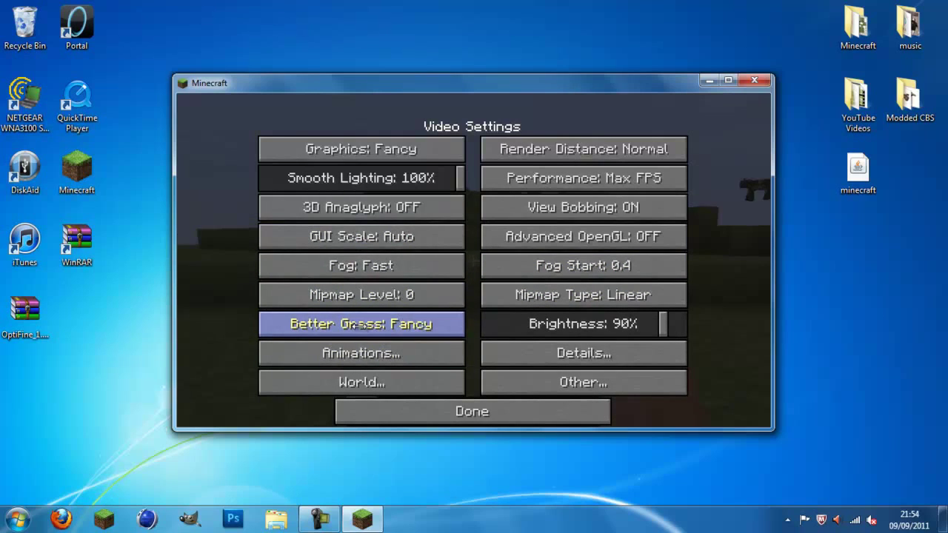
click(354, 324)
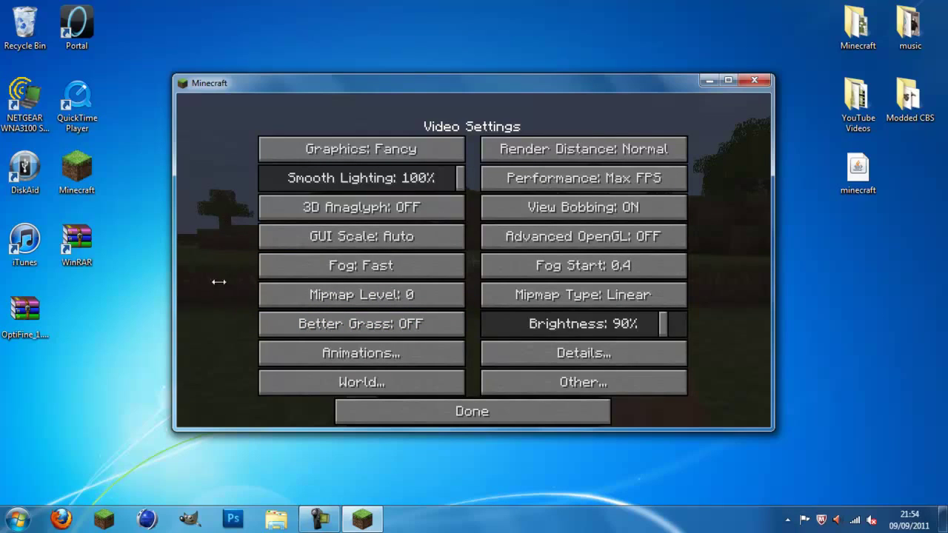
click(361, 323)
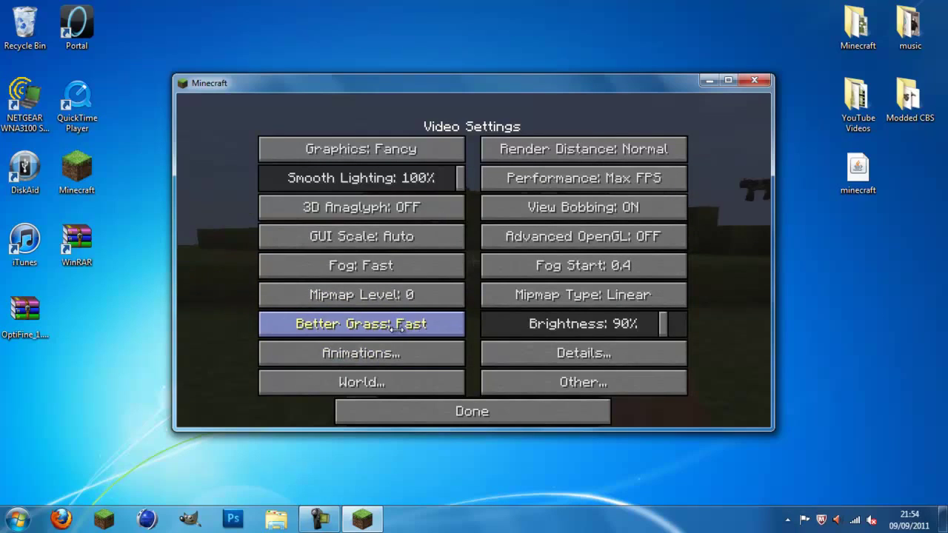
Leave the options, return to the world, dig up a block of the grassy ground and place the dirt back.
click(453, 412)
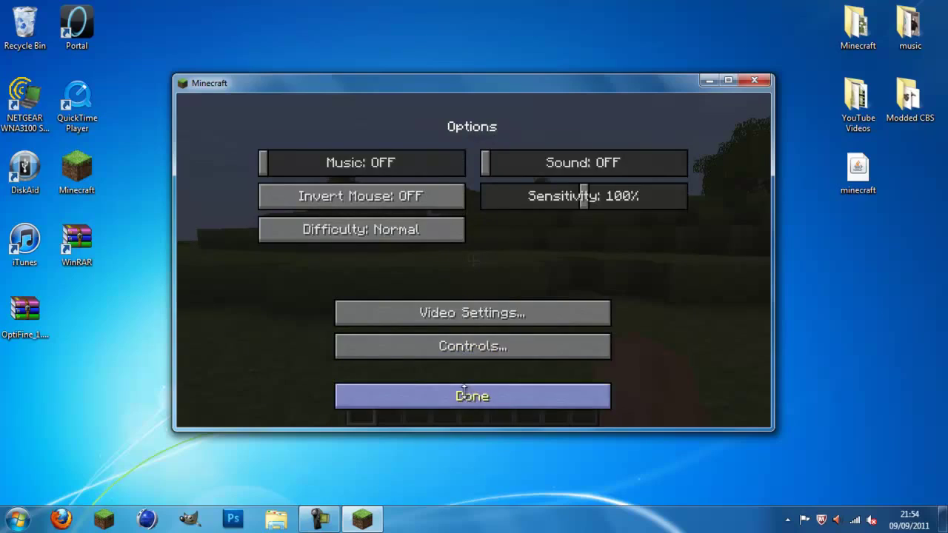
click(461, 395)
click(472, 201)
drag(473, 260, 474, 261)
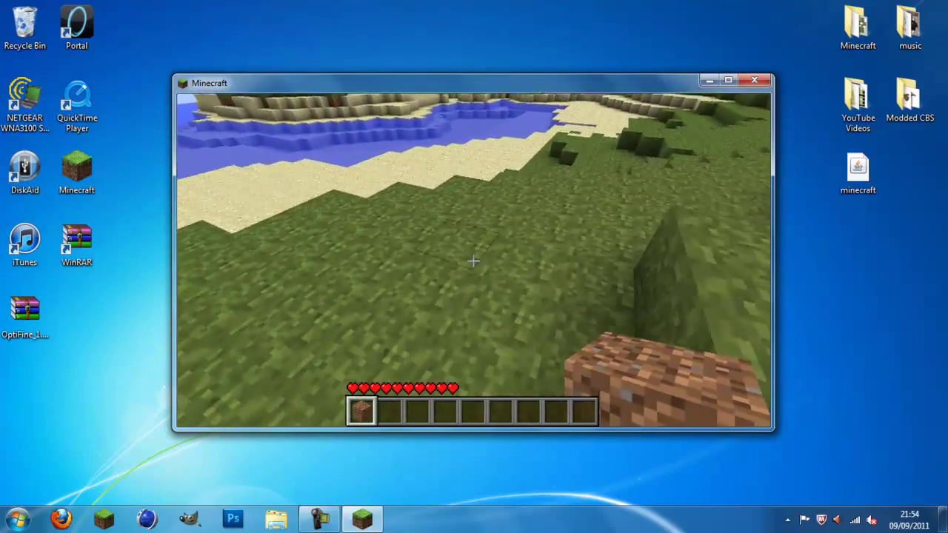
right_click(473, 261)
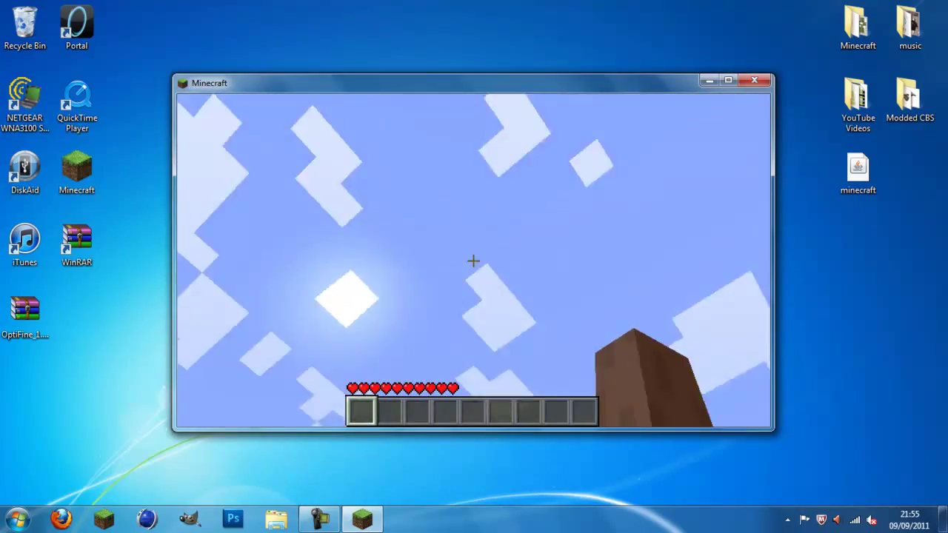
Open the Detail Settings within the video settings and set Trees to Fast.
key(Escape)
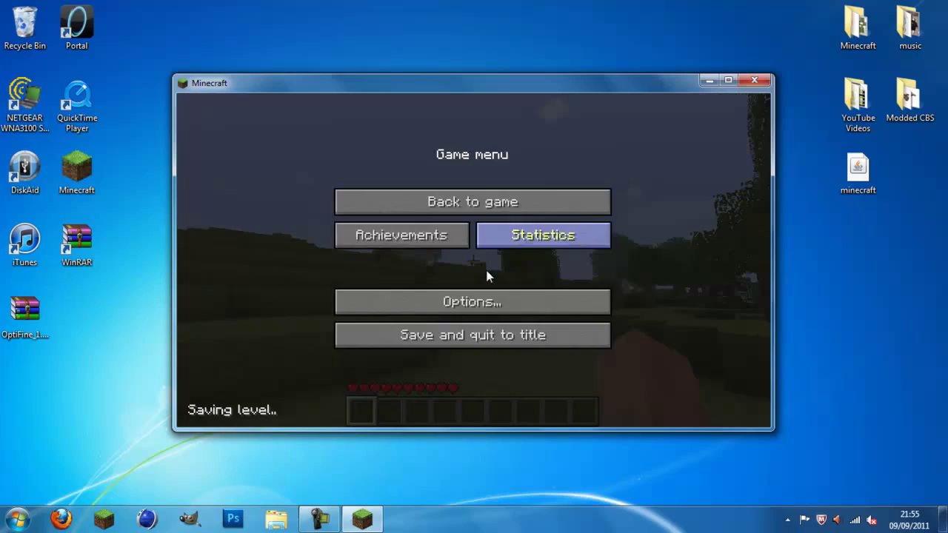
click(485, 300)
click(487, 310)
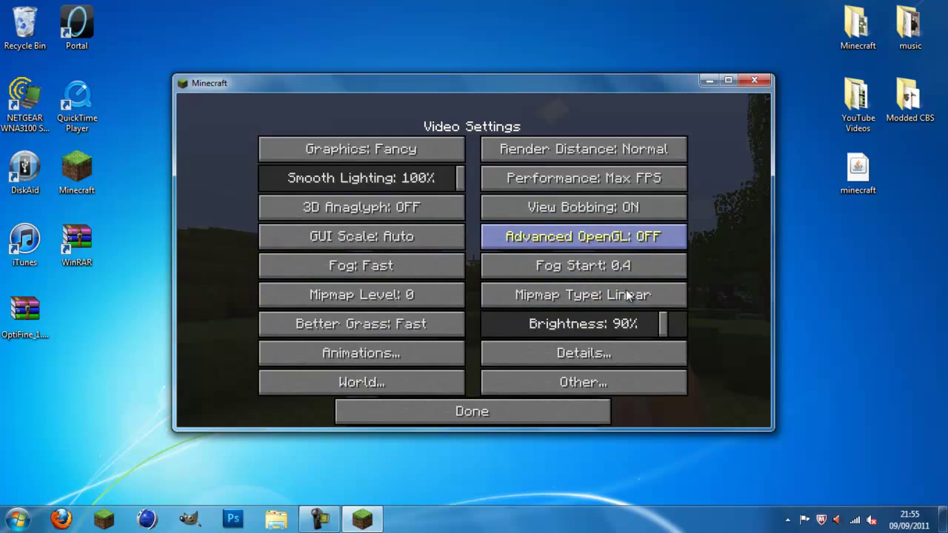
click(658, 355)
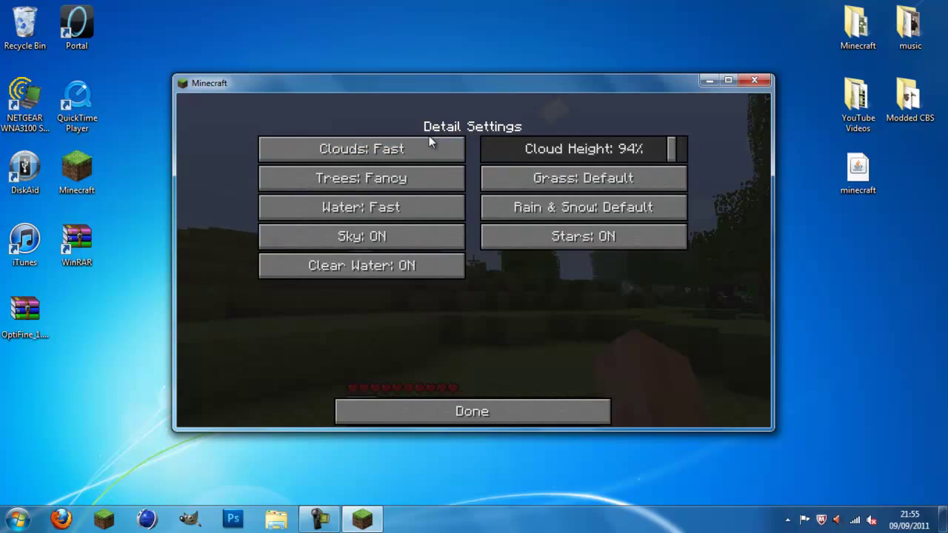
click(387, 177)
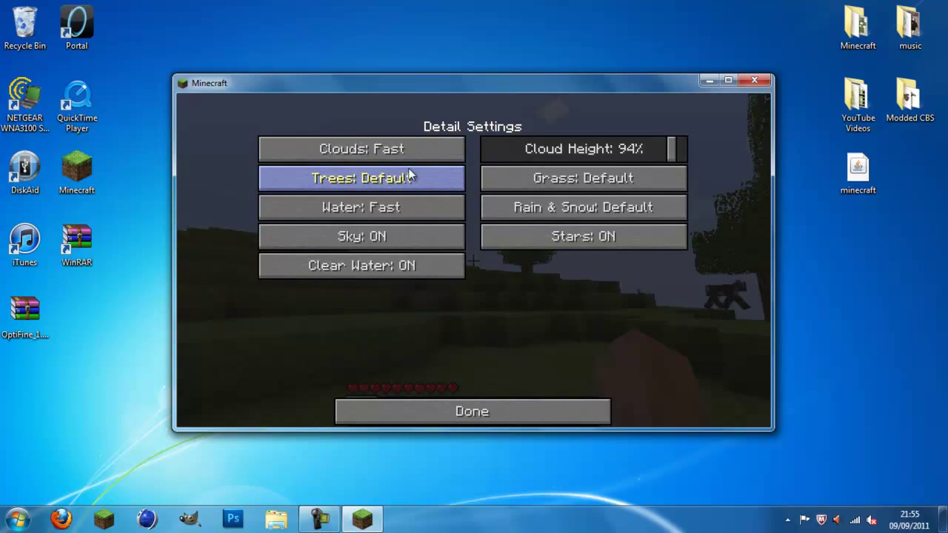
click(406, 171)
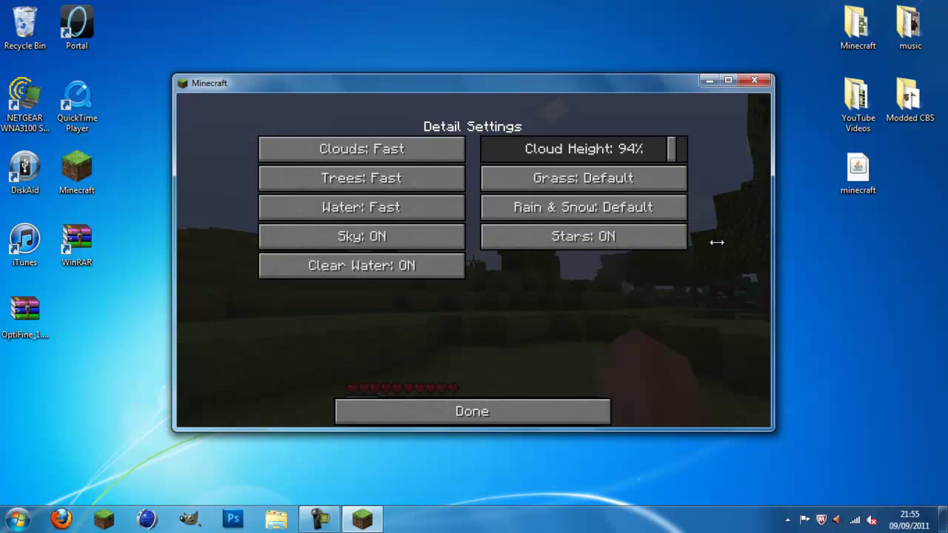
Cycle the Trees detail setting through Fancy, Default and Fast, and leave it on Fancy.
click(370, 178)
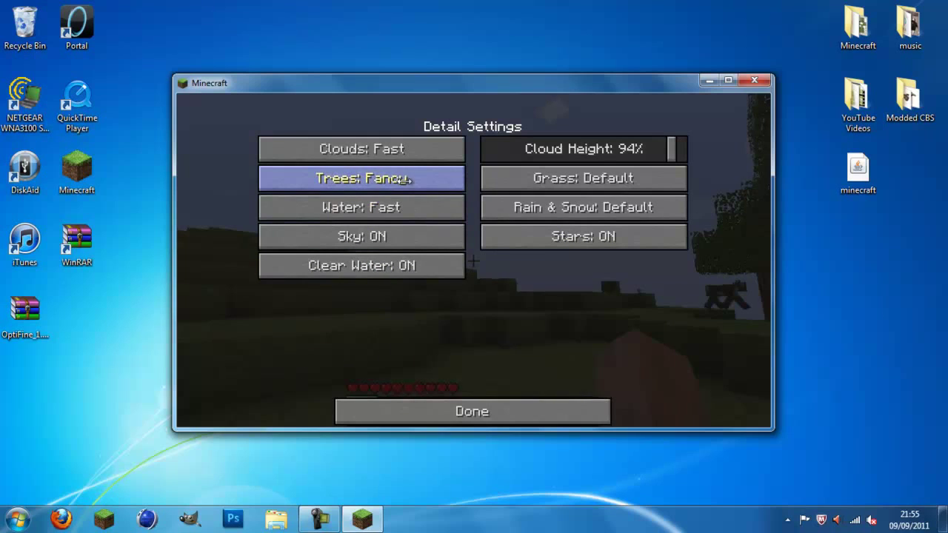
click(361, 178)
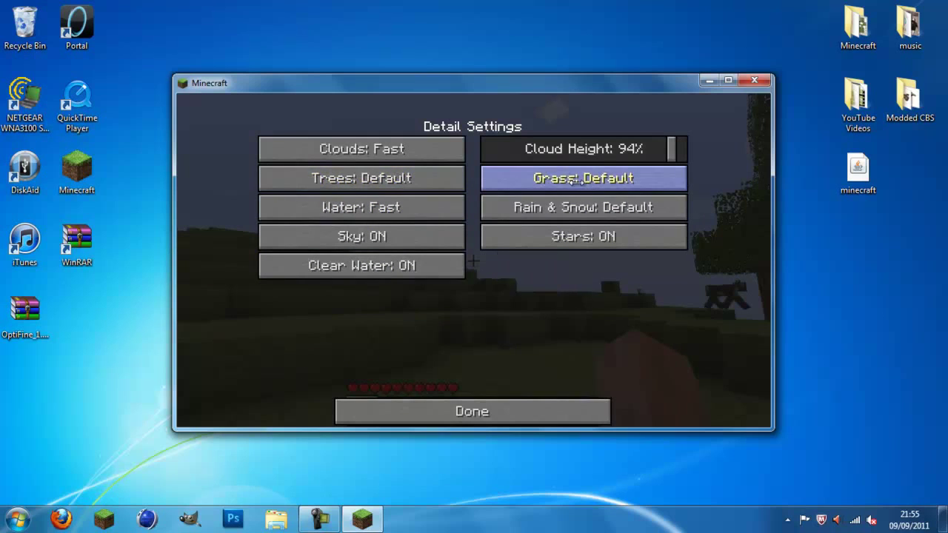
click(362, 178)
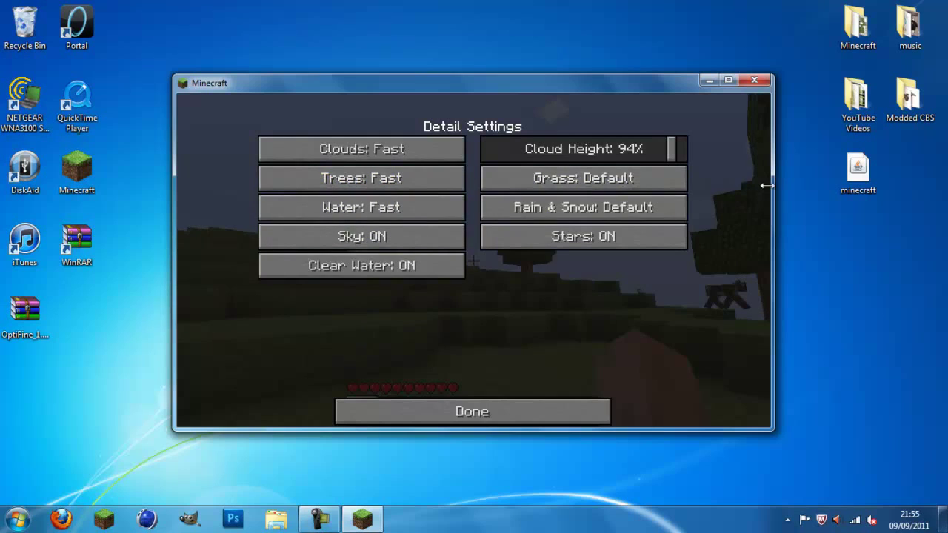
click(400, 181)
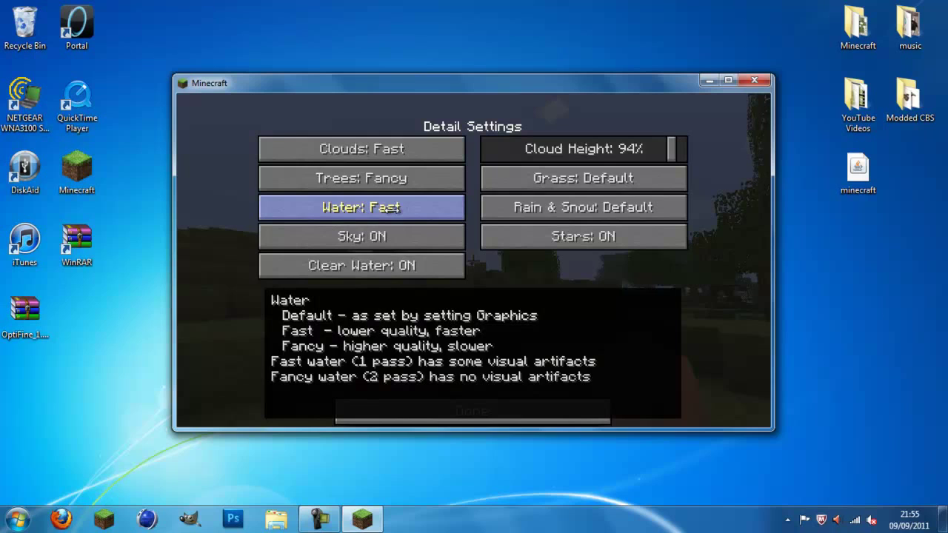
Turn Sky off and back on, set Grass to Fast, and close the Detail Settings.
click(401, 241)
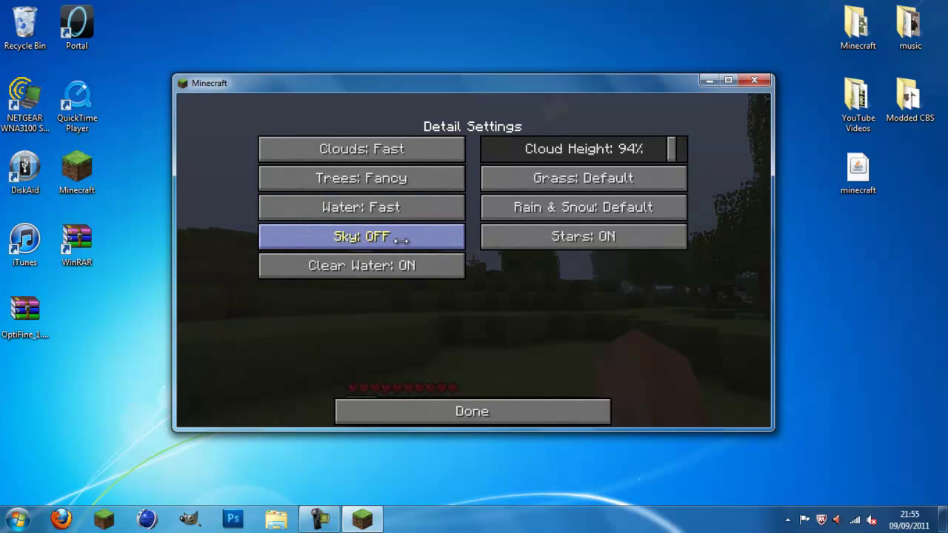
click(401, 239)
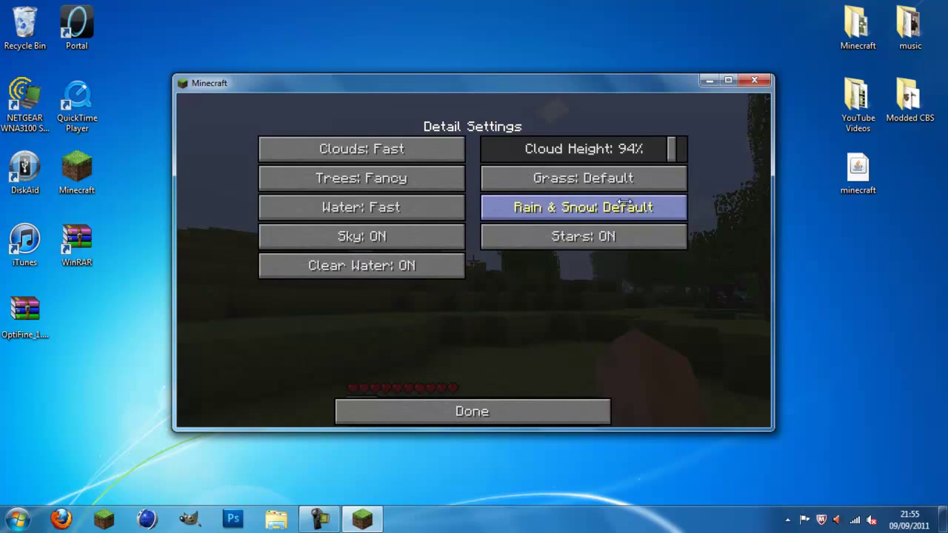
click(638, 184)
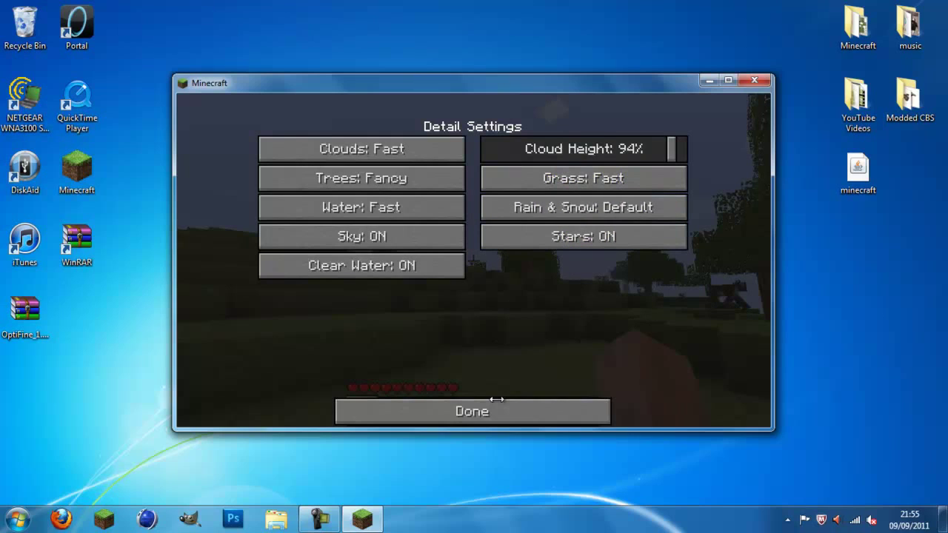
click(496, 404)
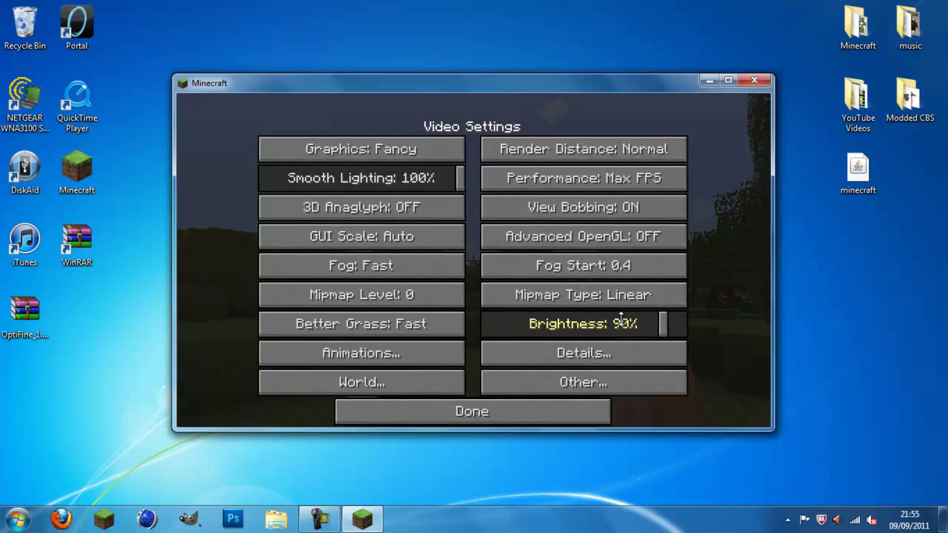
Lower the Brightness in the video settings to OFF and raise it to 100%.
drag(655, 326, 445, 323)
mouse_move(556, 329)
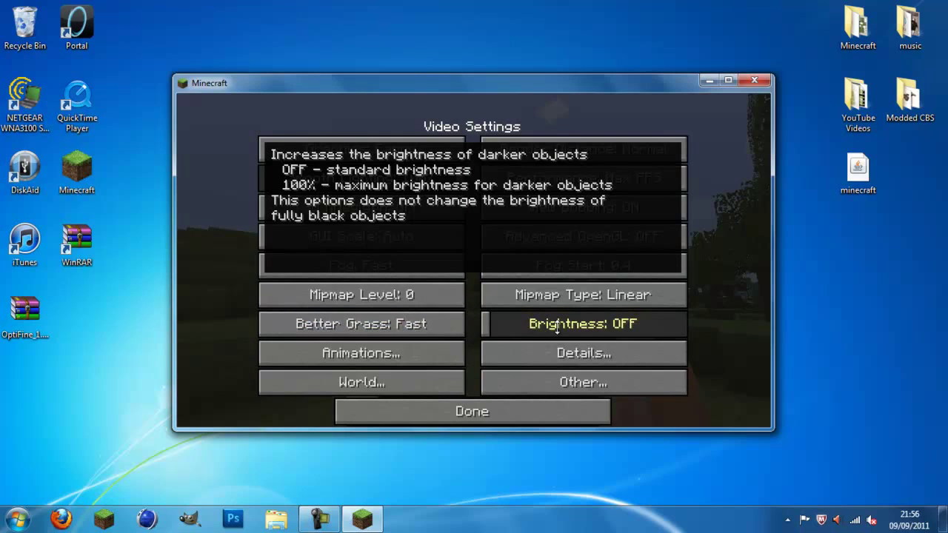
drag(576, 329, 732, 328)
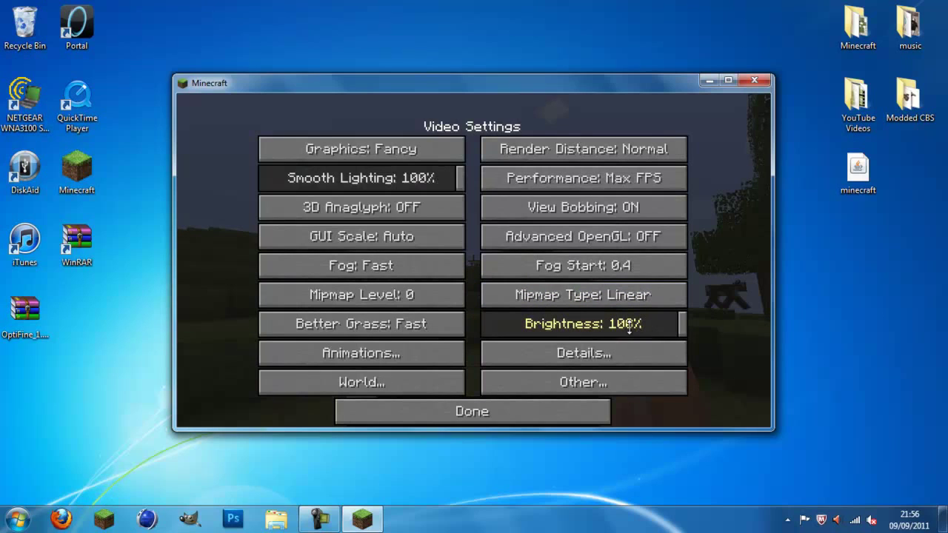
mouse_move(616, 327)
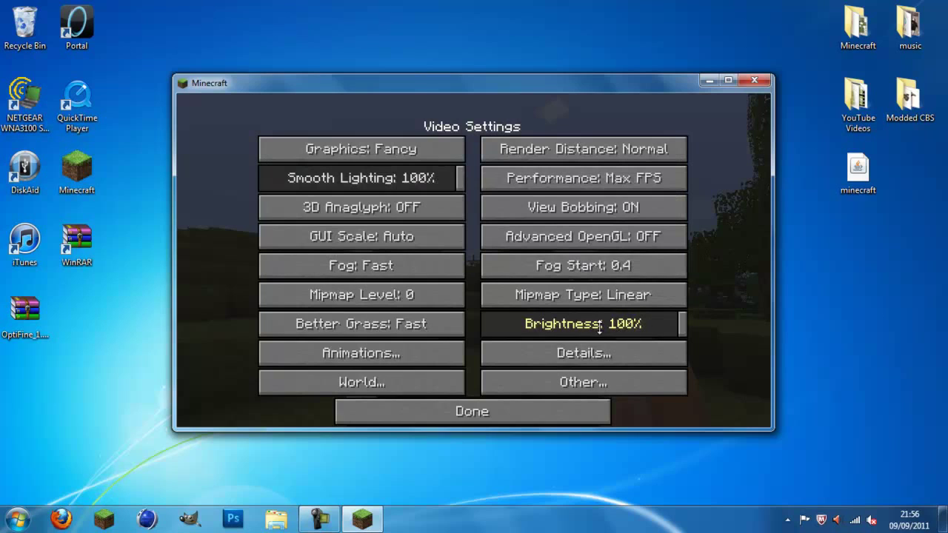
Look over the Animation Settings, and leave the options to return to the world.
click(423, 356)
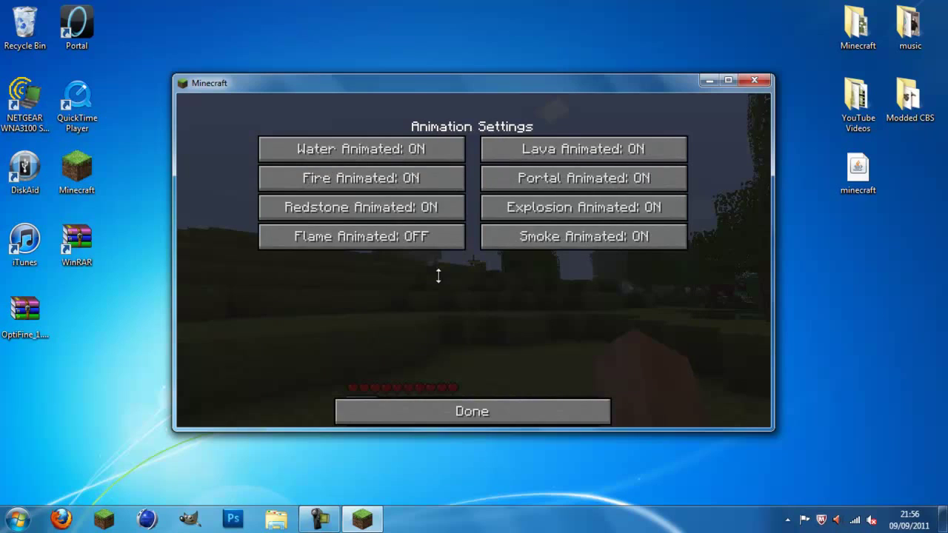
click(493, 411)
click(492, 409)
click(480, 396)
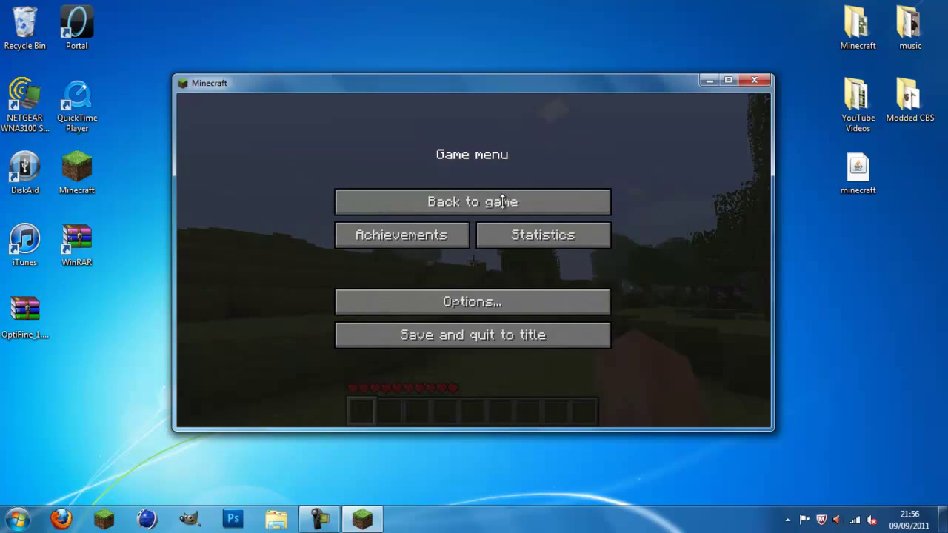
click(496, 199)
Walk across the grassy hills past the trees to check how smoothly the world renders with the chosen video settings.
key(w)
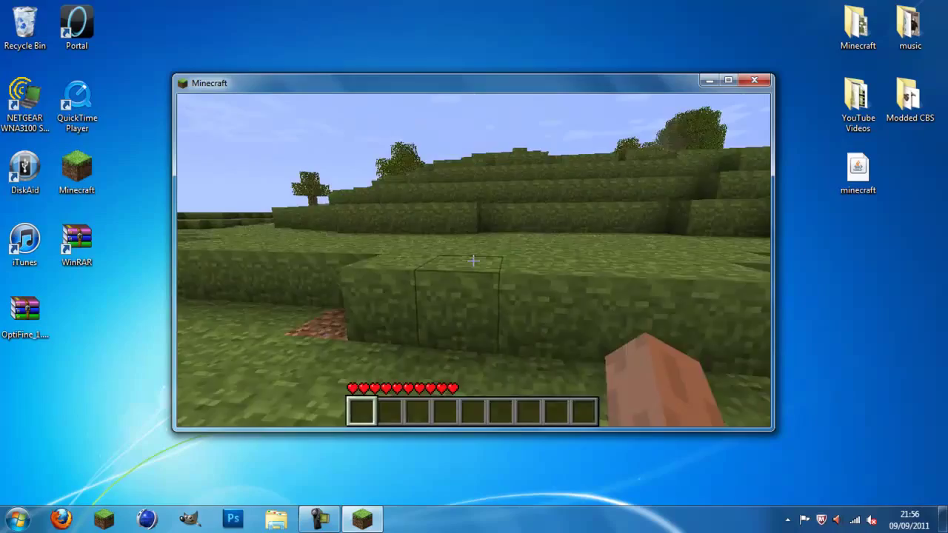
key(w)
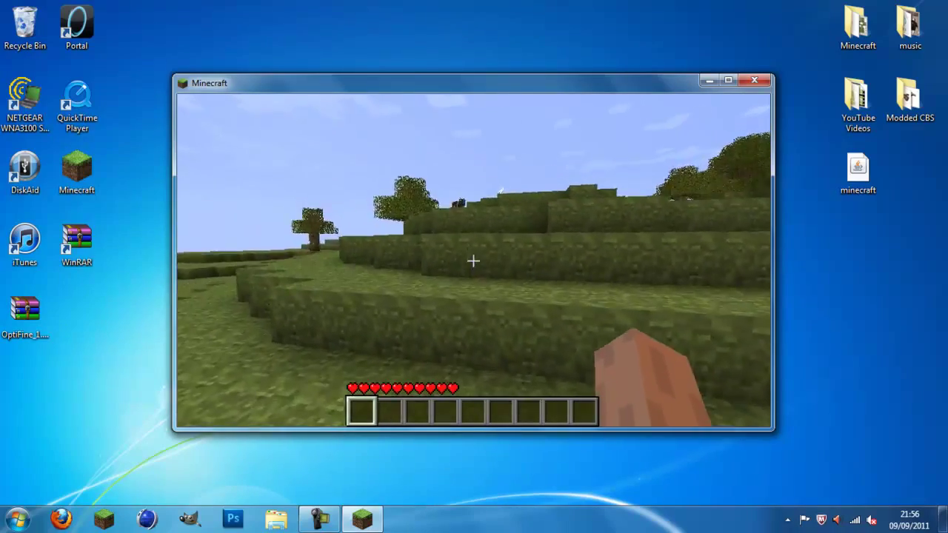
key(w)
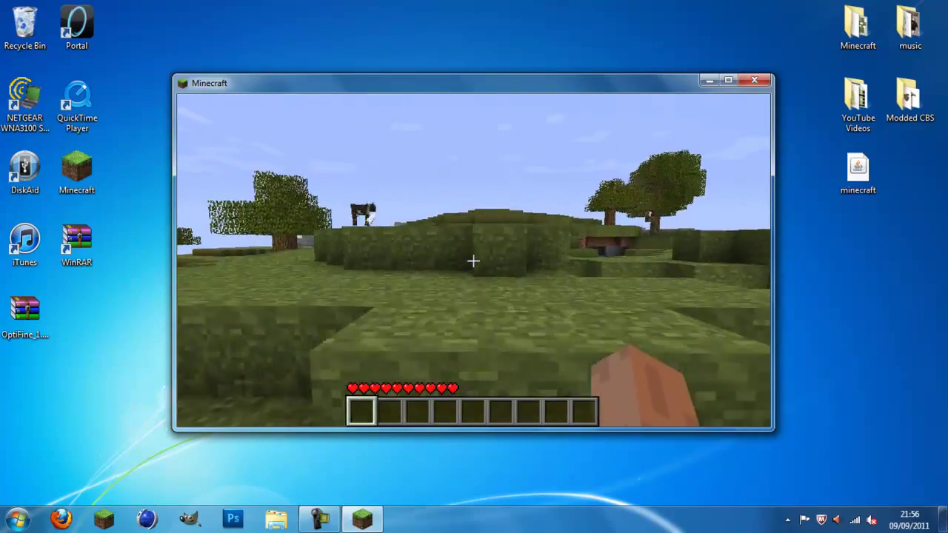
key(w)
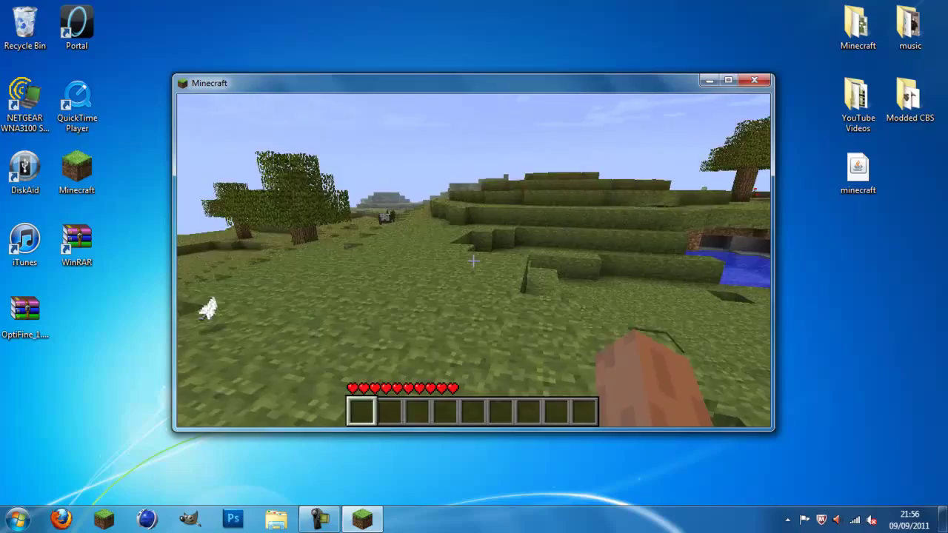
key(w)
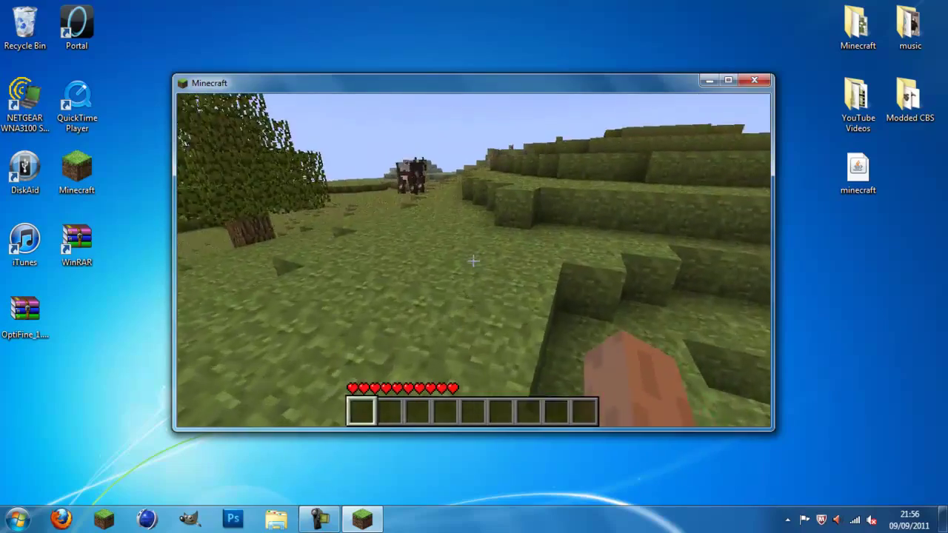
key(w)
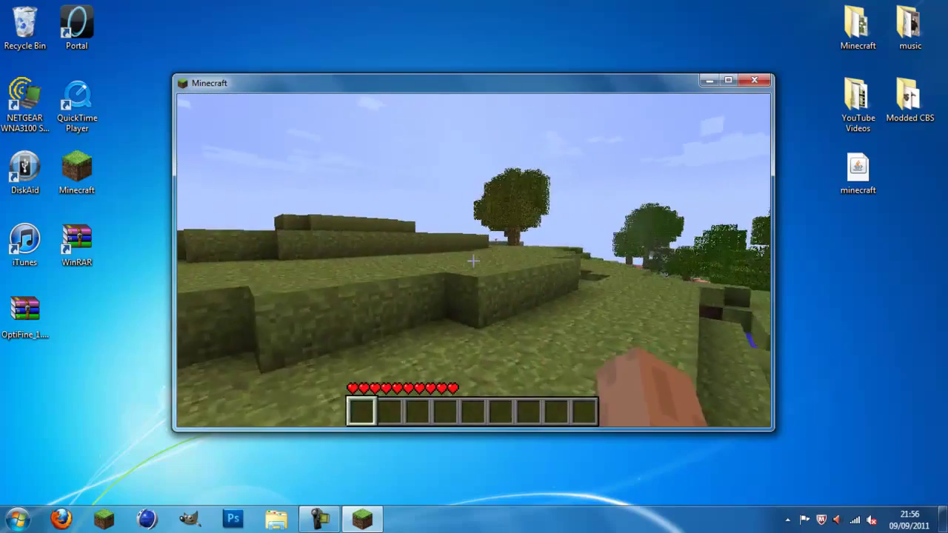
key(w)
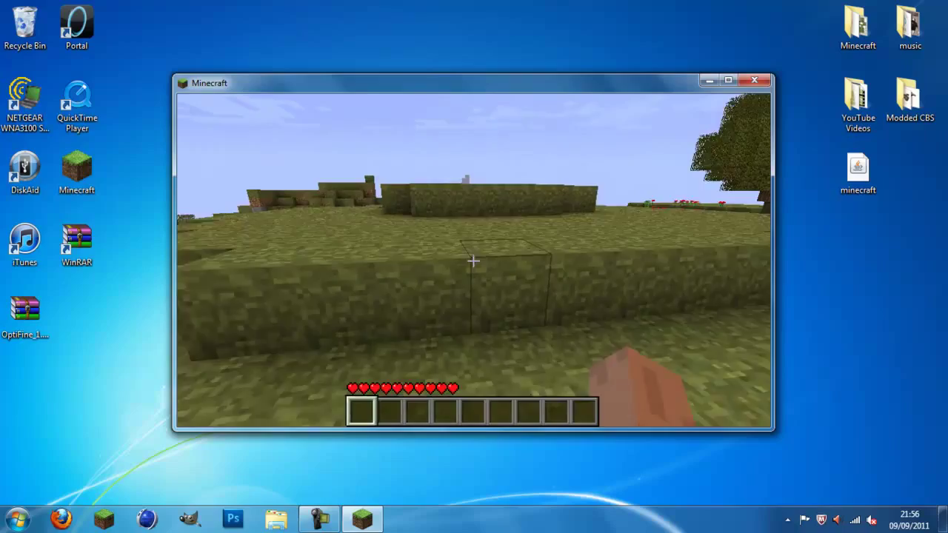
key(w)
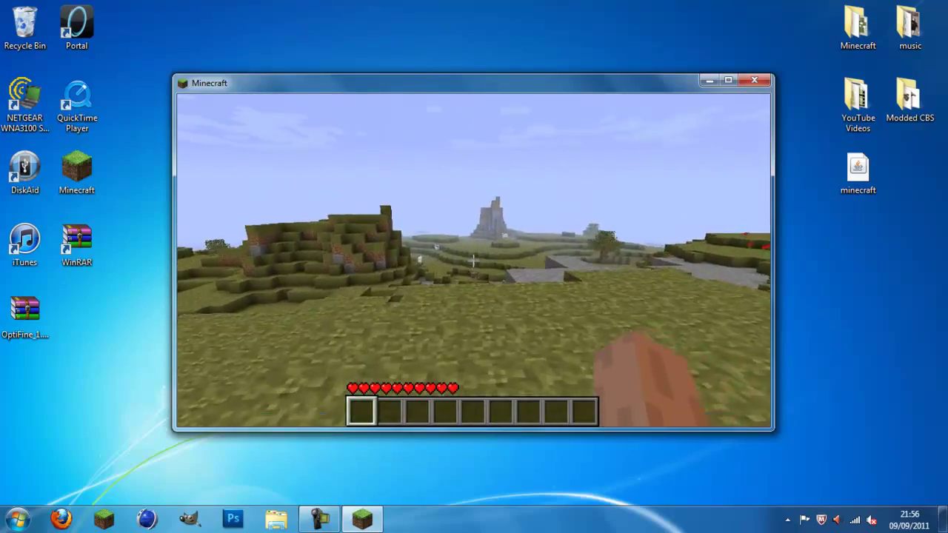
key(w)
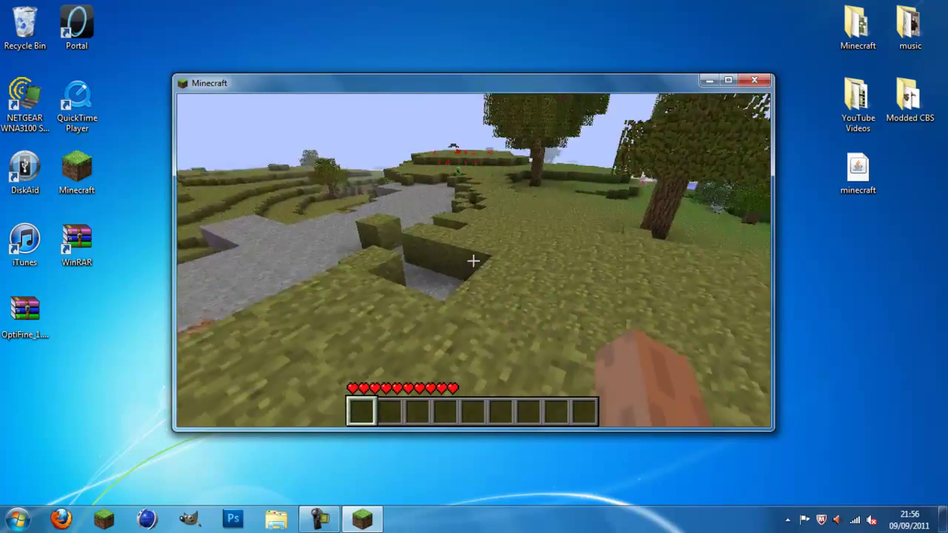
key(w)
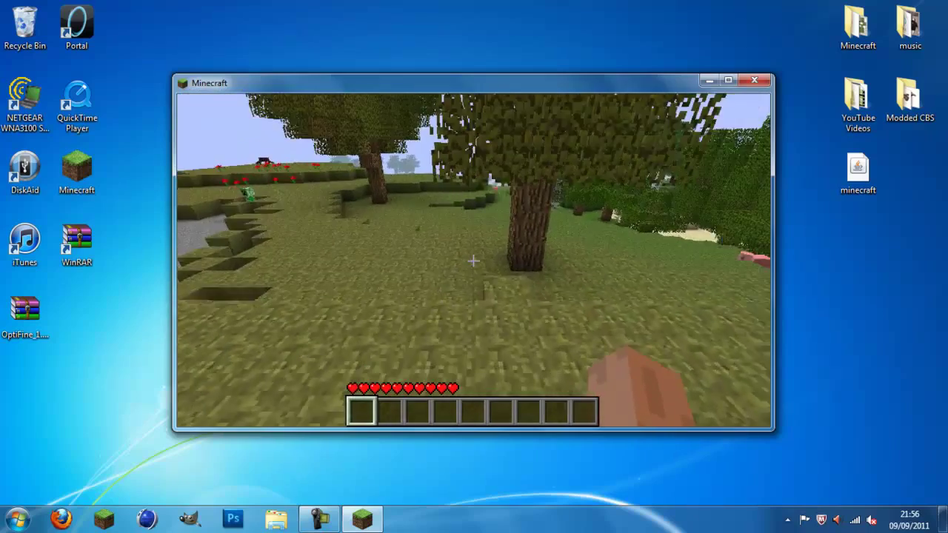
key(w)
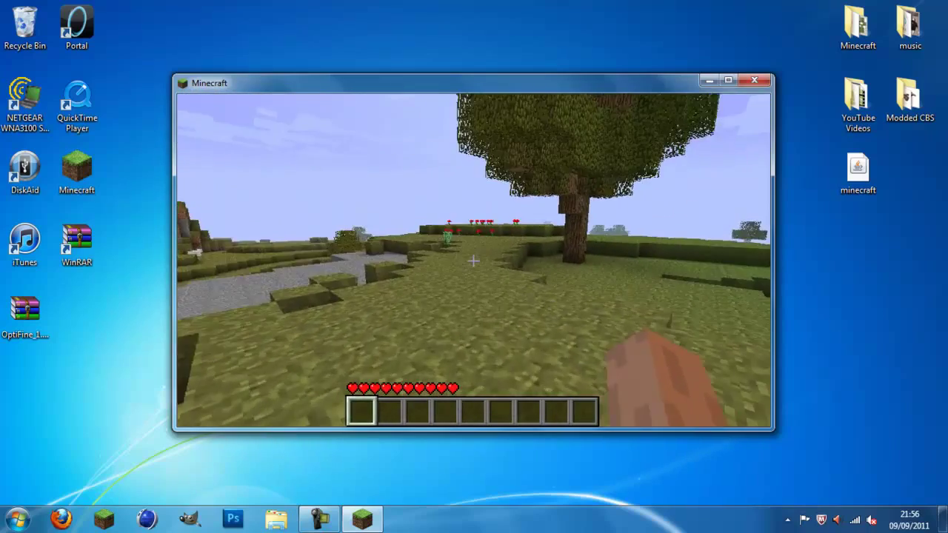